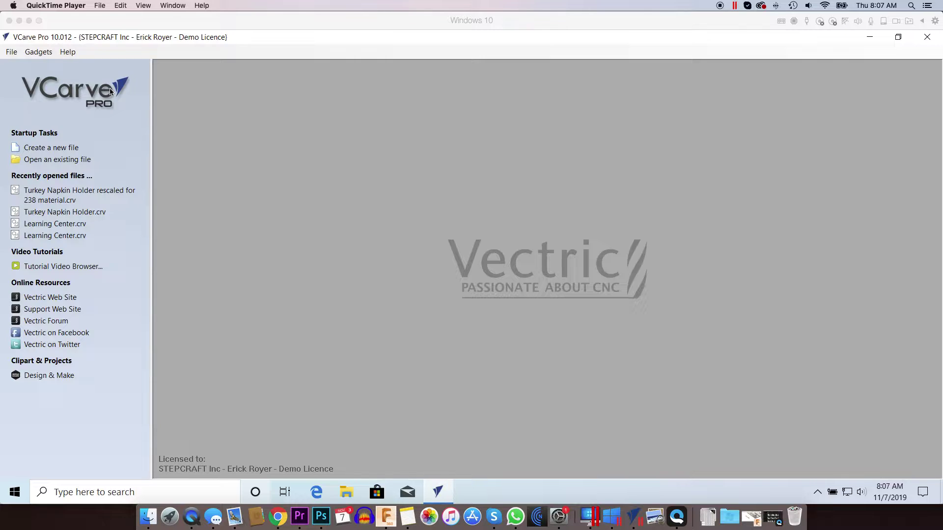
Set up a new job 14 in wide, 14 in high and 0.238 in thick
click(63, 148)
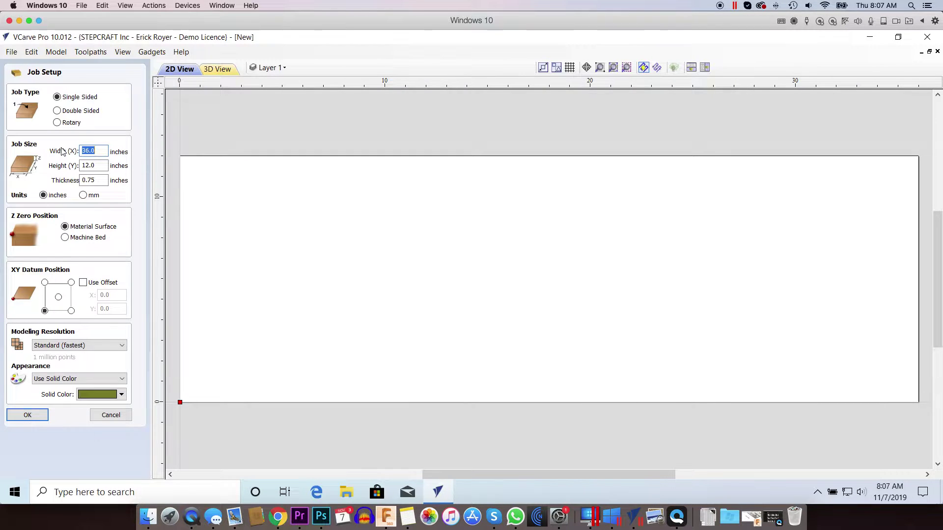
text(14)
key(Tab)
text(14)
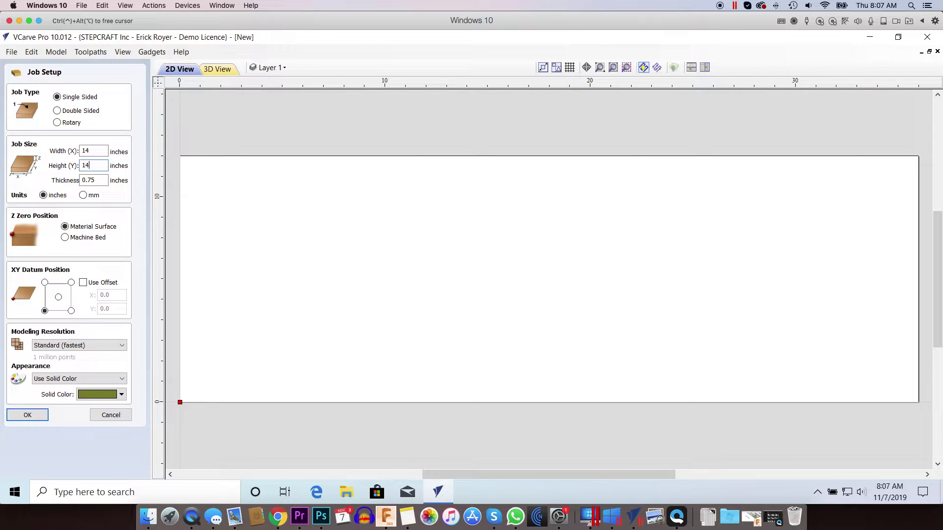
key(Tab)
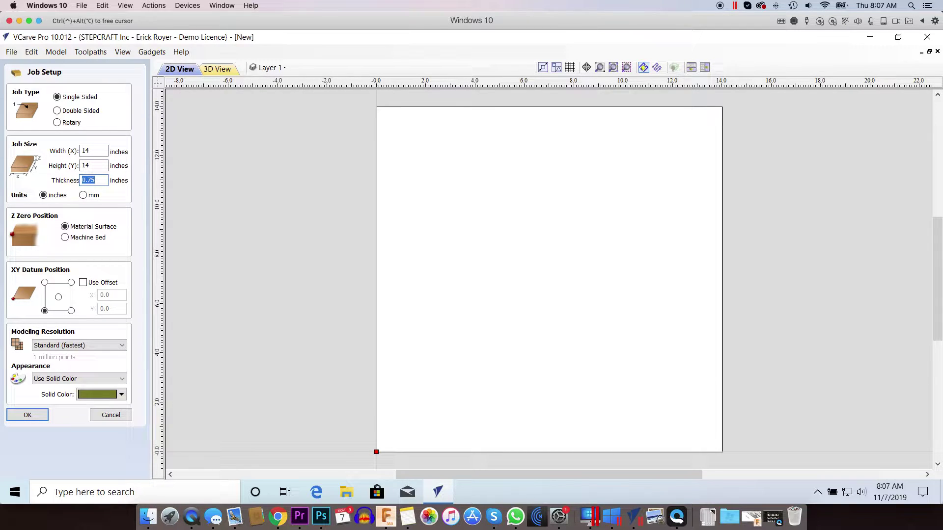
text(.238)
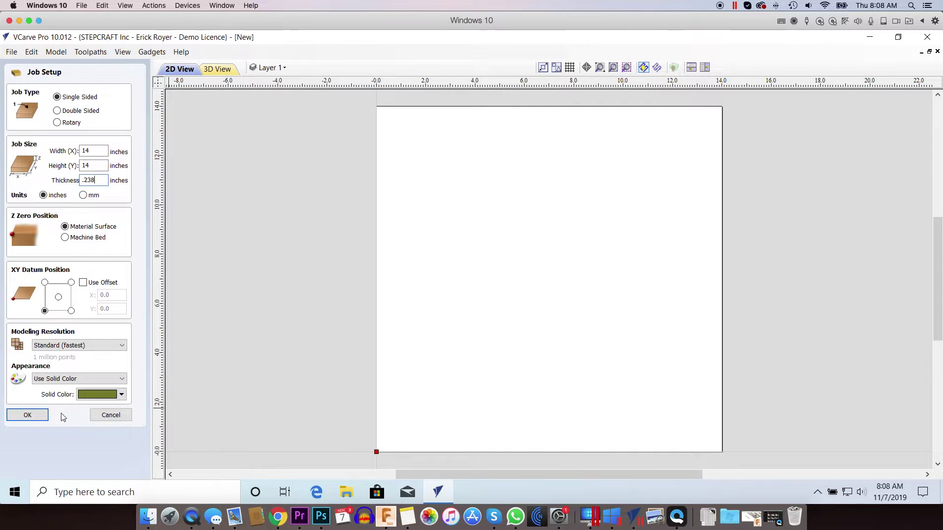
click(28, 415)
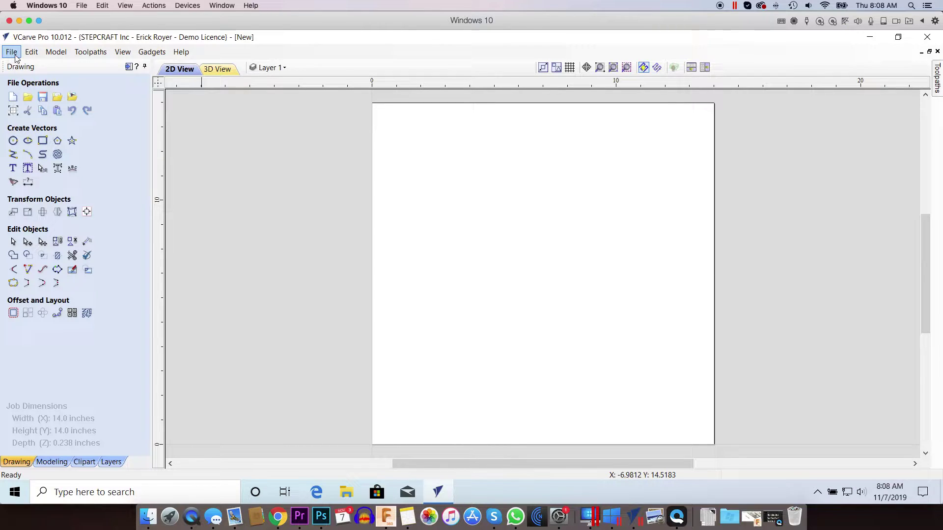
Import the vectors from Turkey Napkin Holder.dxf onto the sheet
click(15, 56)
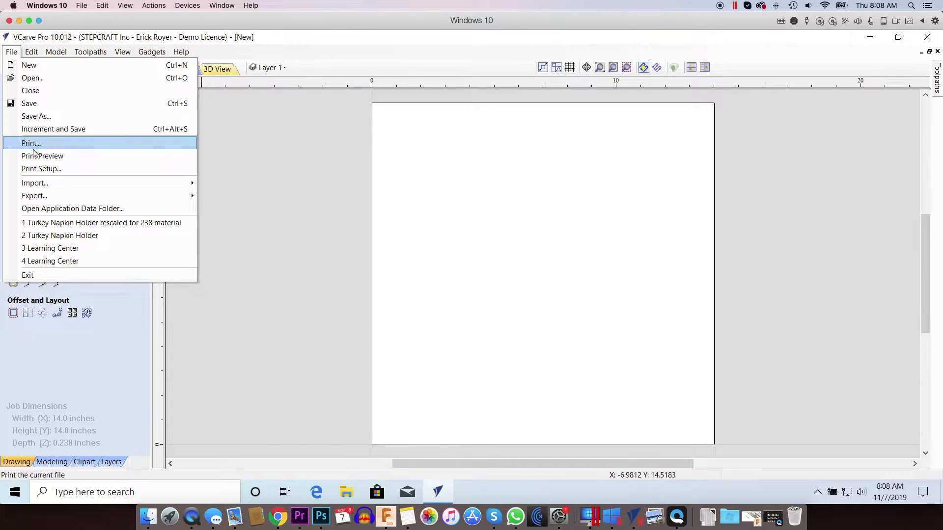
mouse_move(51, 185)
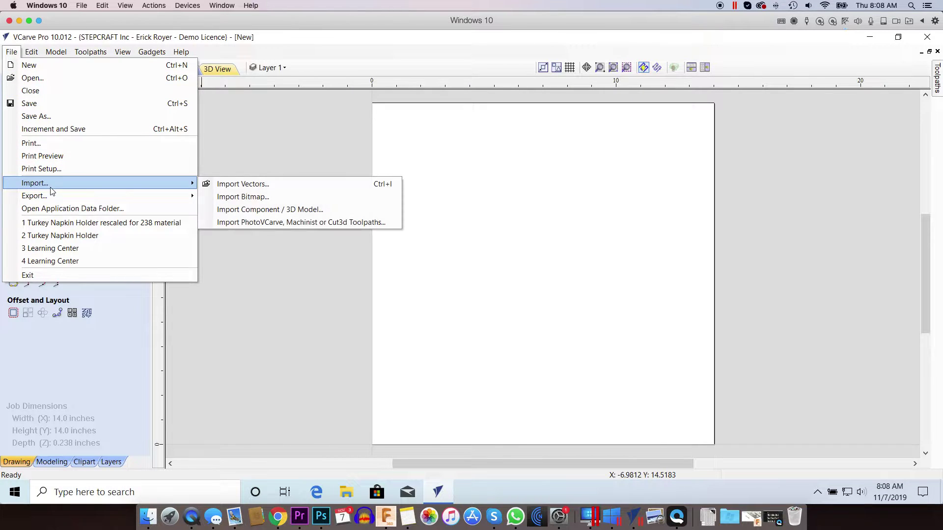
click(259, 187)
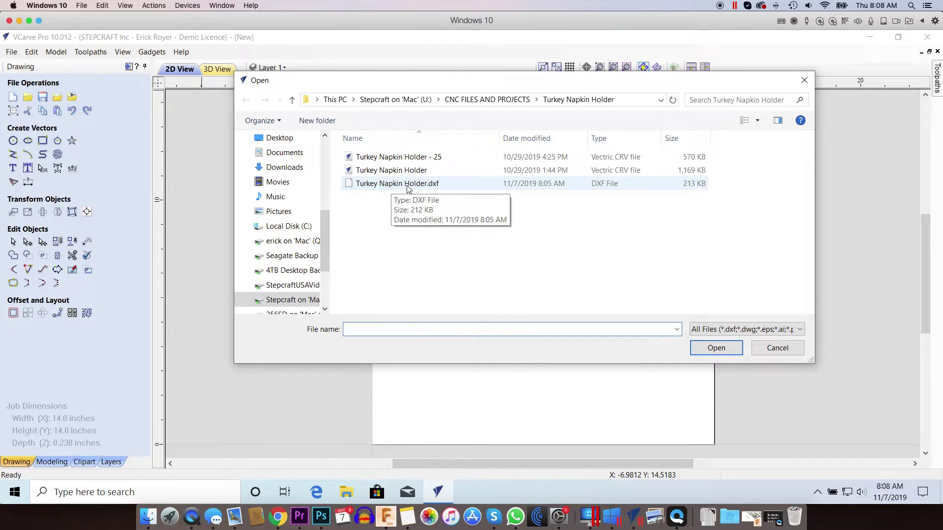
double_click(407, 189)
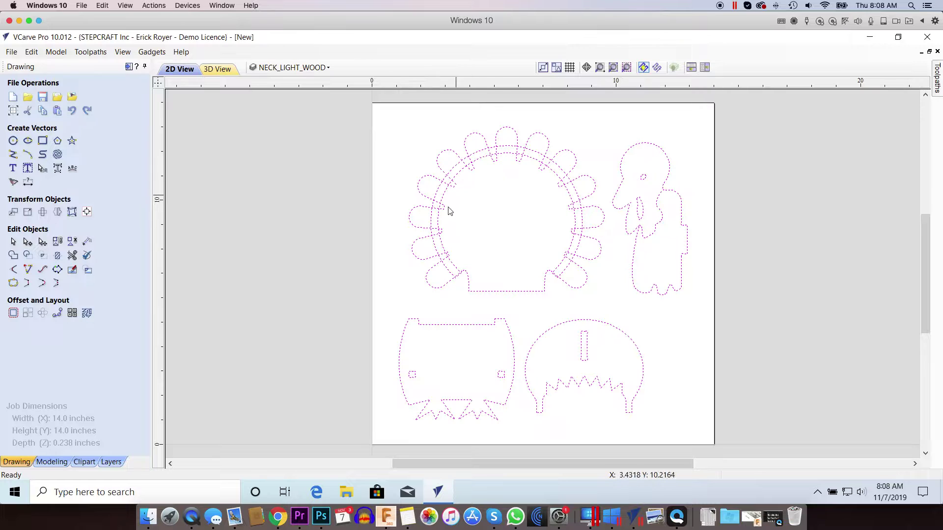
Deselect the outlines and zoom in on the lower-left piece's stepped notch
click(736, 223)
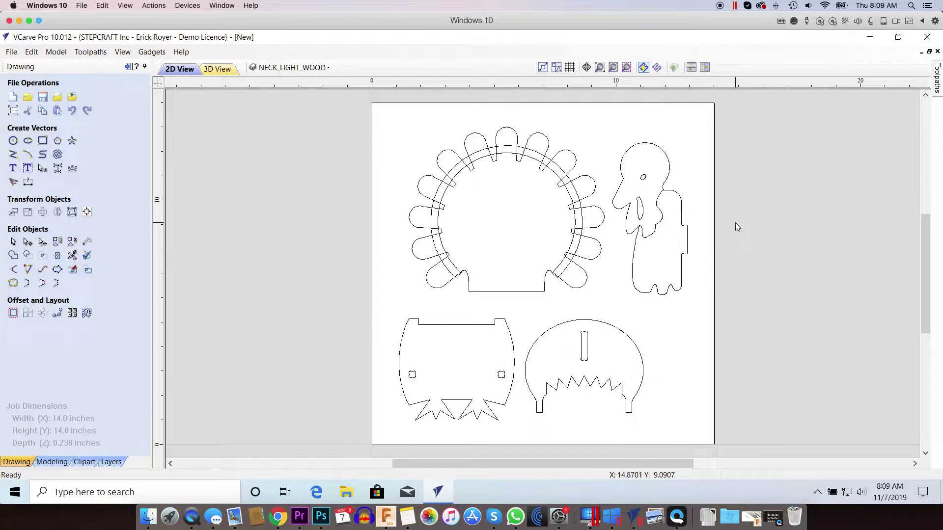
drag(926, 275, 925, 284)
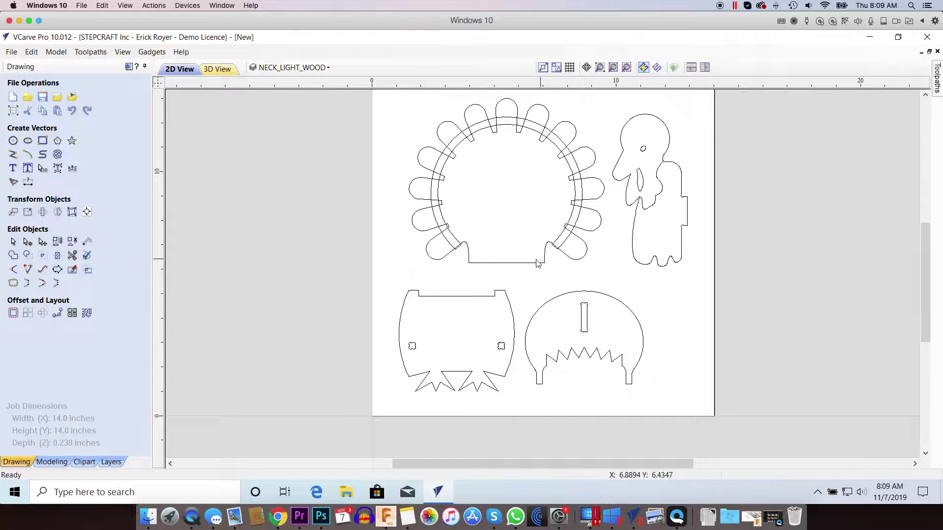
scroll(494, 297, up, 10)
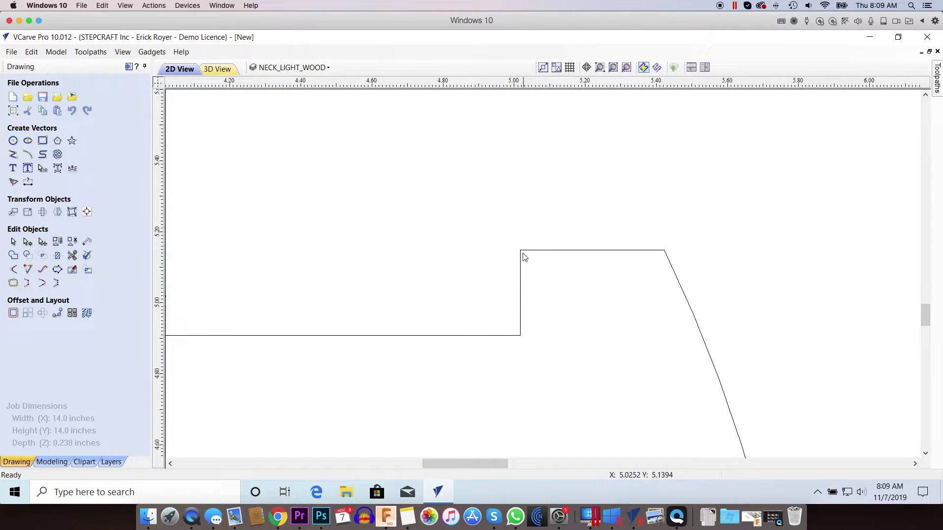
Measure the notch height on the lower-left piece as 0.2403 inches, then zoom back out
click(87, 241)
drag(520, 336, 520, 252)
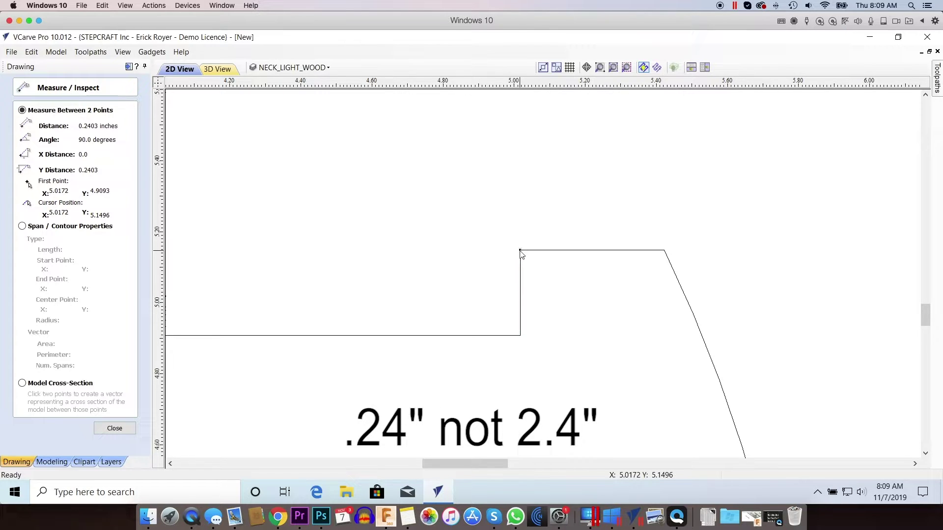
key(Escape)
scroll(493, 257, down, 3)
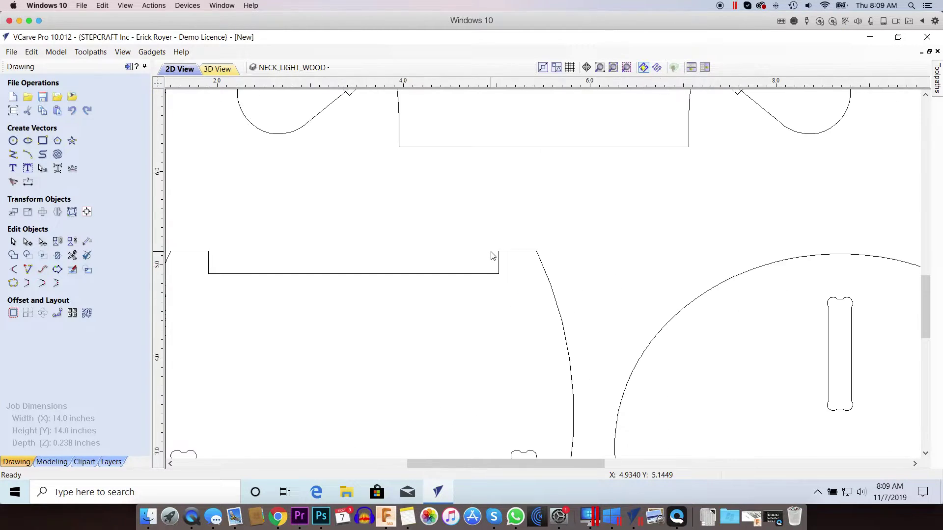
Zoom out on the parts and switch to the Stepcraft scale calculator in Chrome
scroll(401, 263, down, 4)
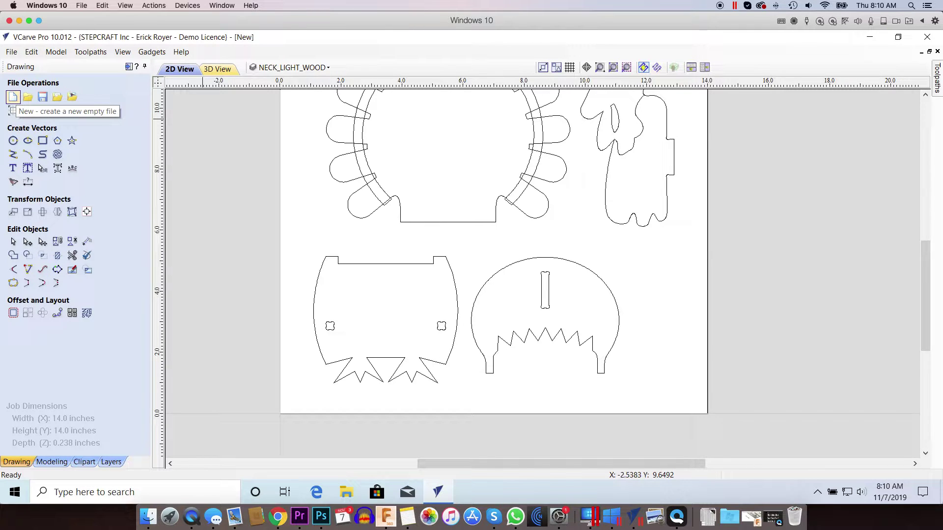
key(super+Tab)
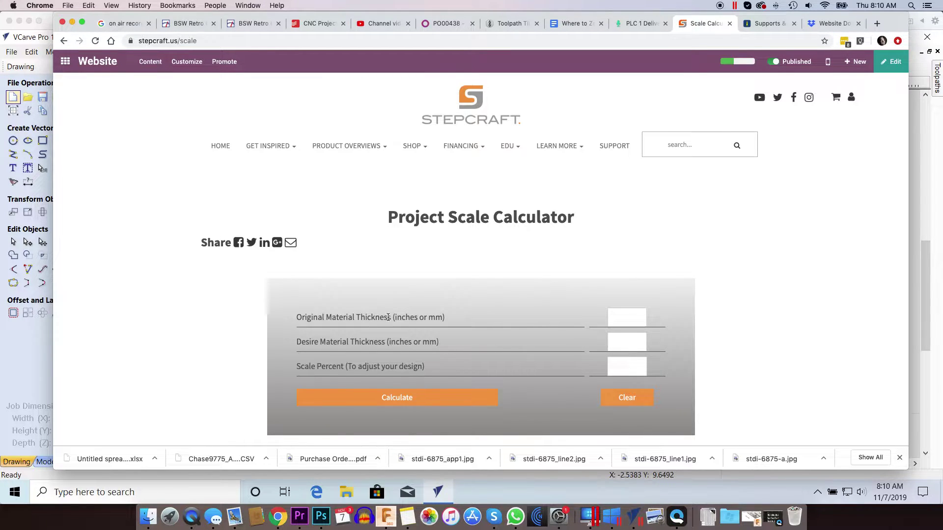
Calculate the scale from .238 to .252 inch material and select the 105.88 percent result
click(623, 318)
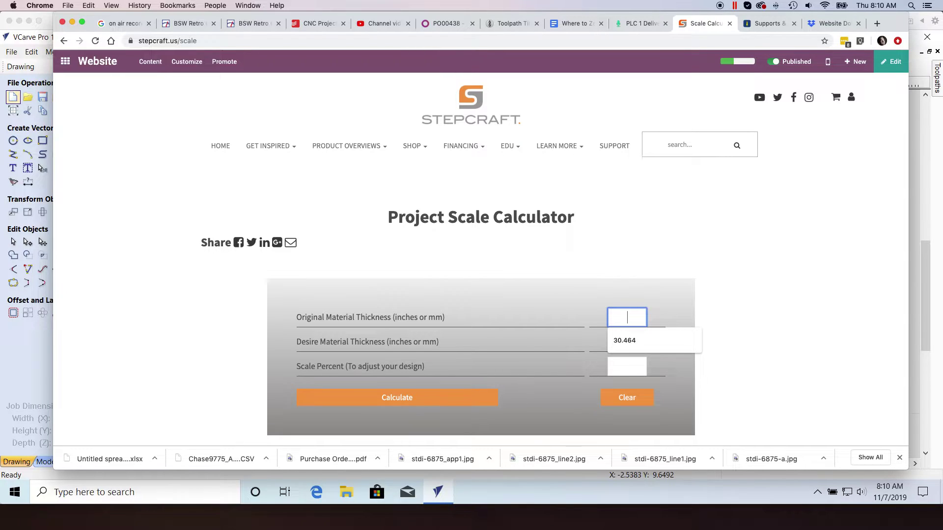
text(.238)
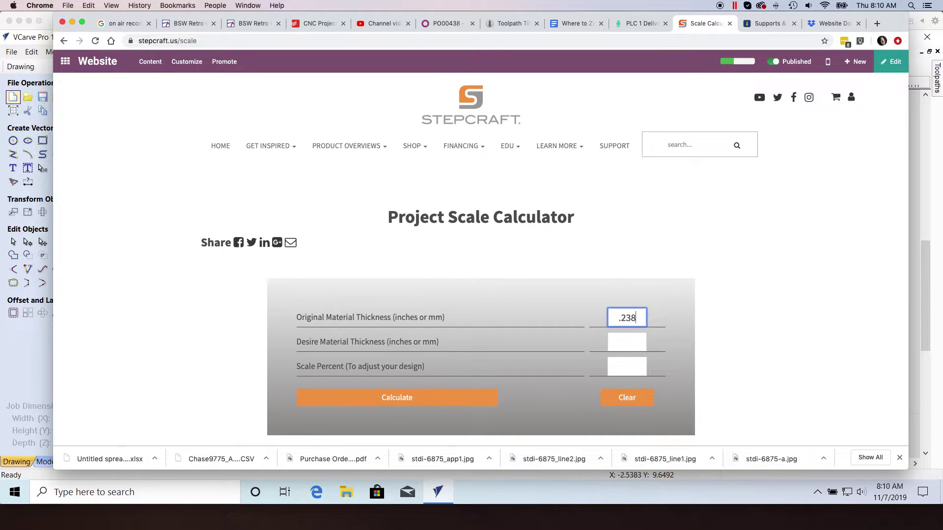
click(634, 345)
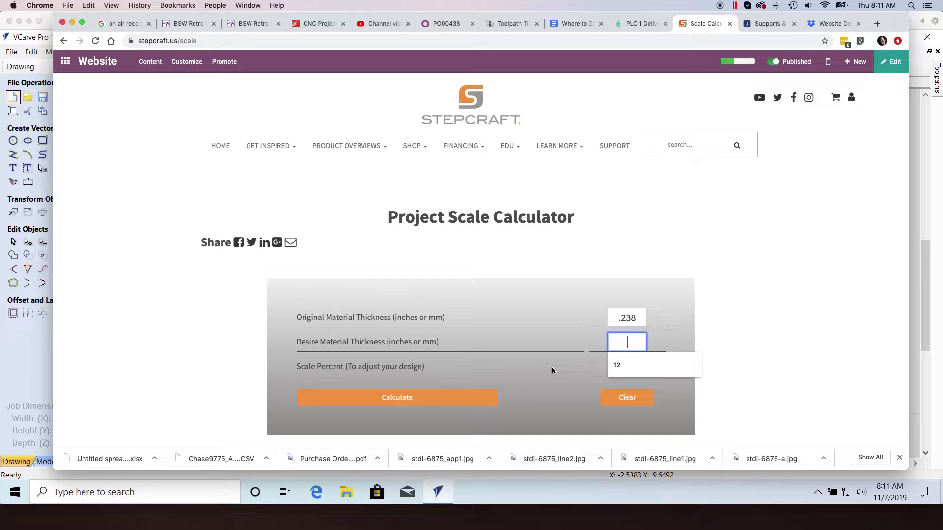
text(.)
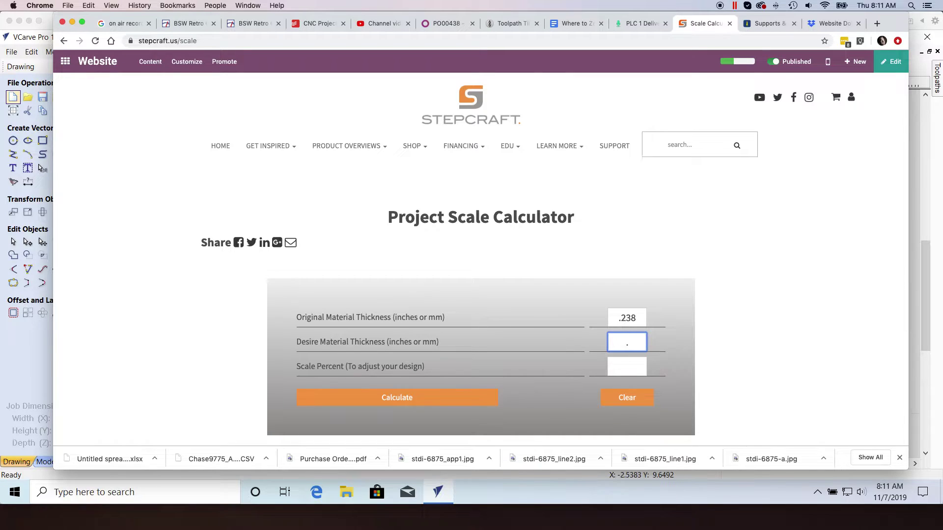
text(252)
click(416, 401)
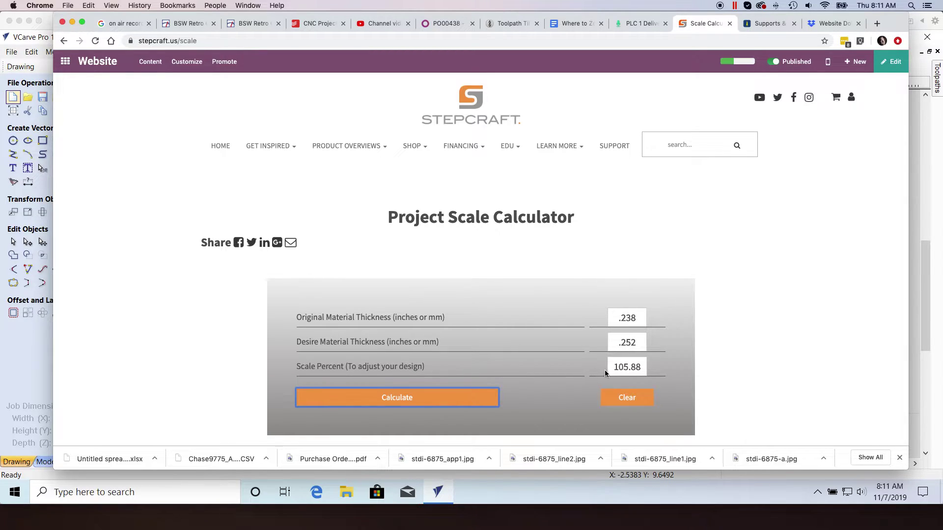
drag(613, 370, 646, 372)
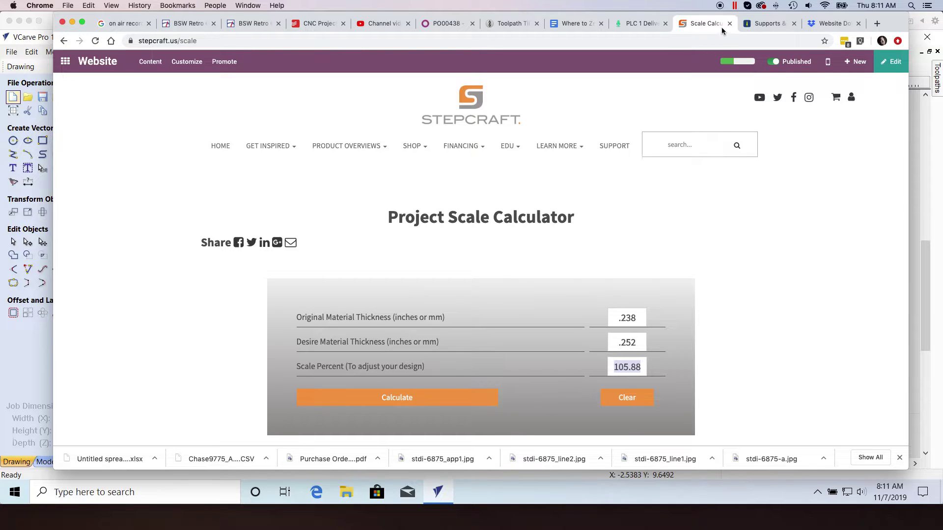
key(super+m)
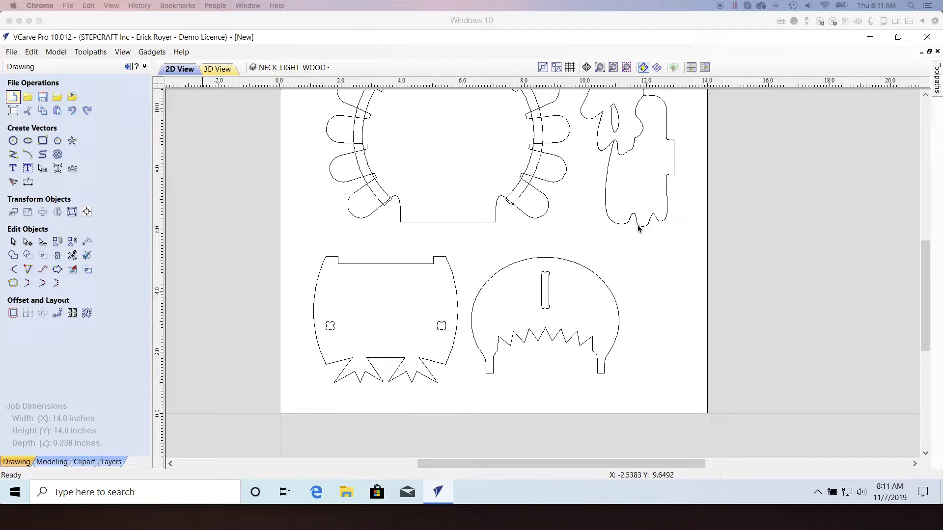
Fit the job sheet in view and select all the turkey part outlines
click(672, 231)
scroll(672, 231, up, 3)
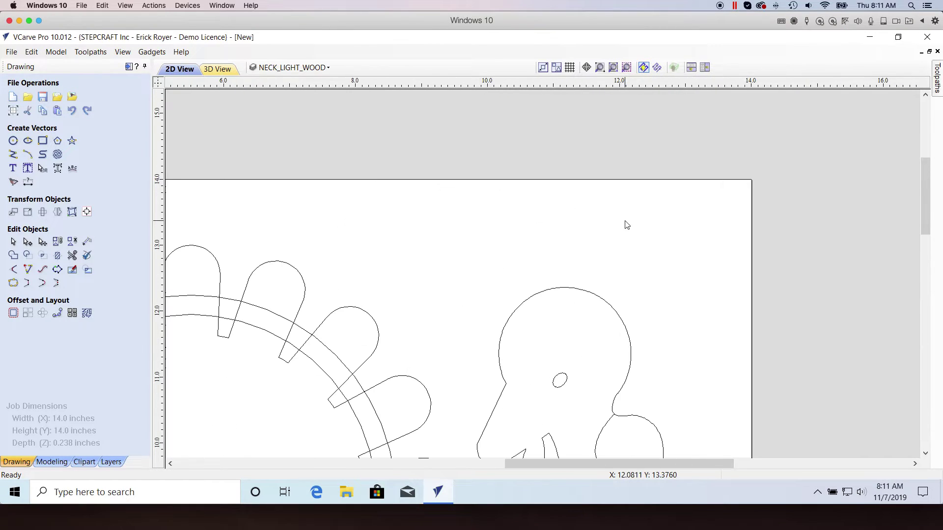
click(627, 67)
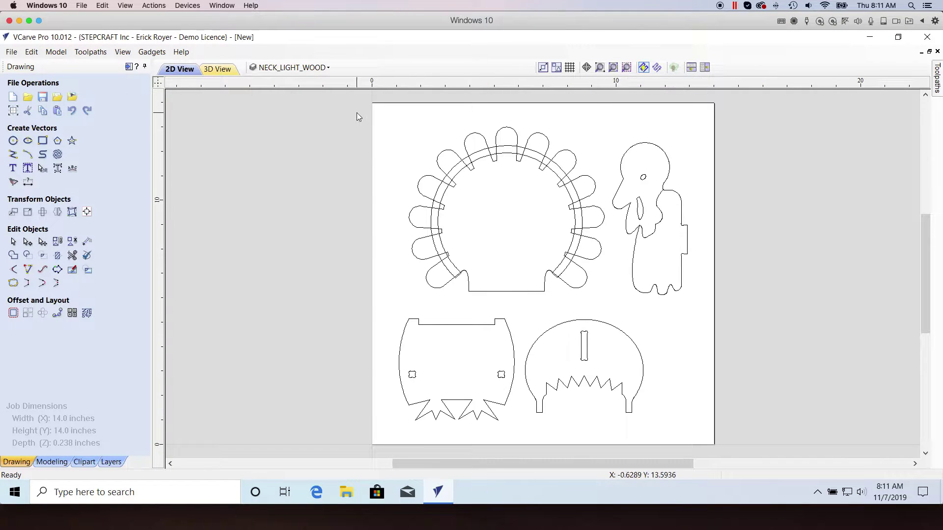
drag(356, 113, 765, 452)
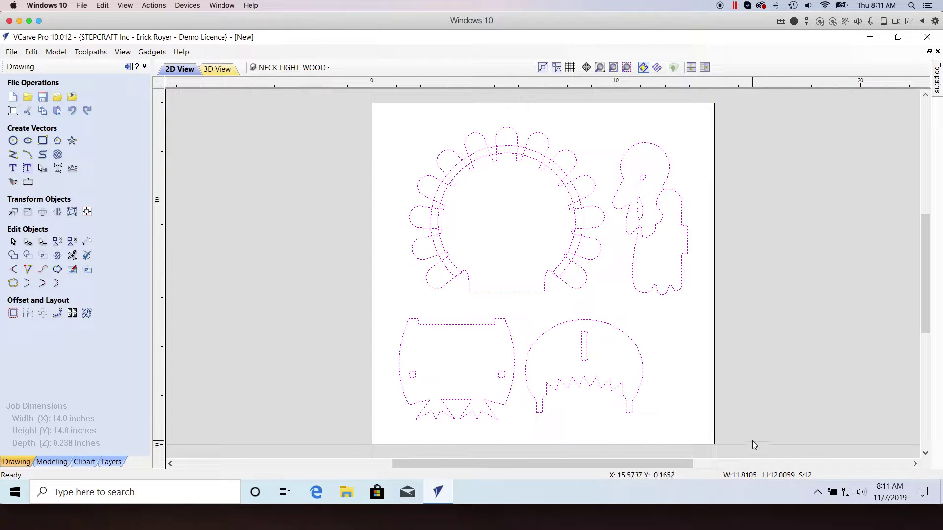
Scale the selected outlines by 105.88 percent to 12.505 x 12.7118 inches
click(28, 214)
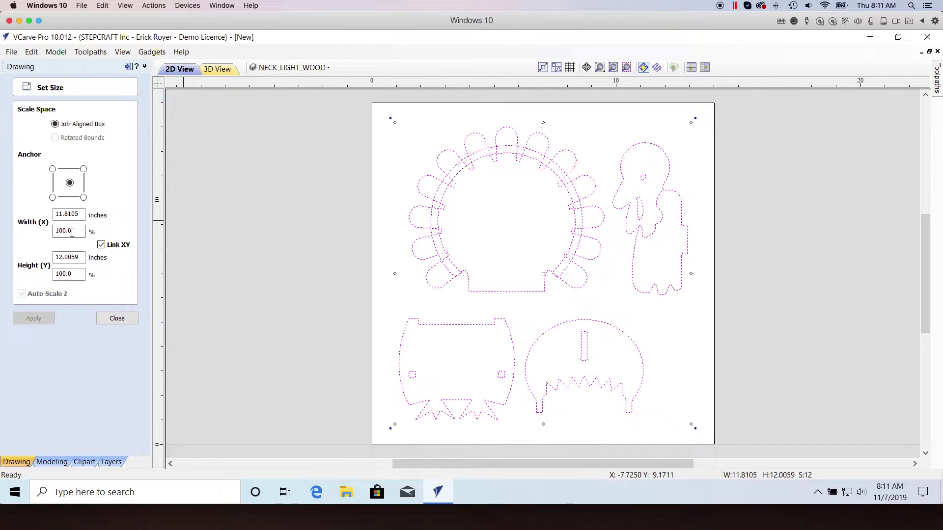
double_click(53, 232)
text(105.88)
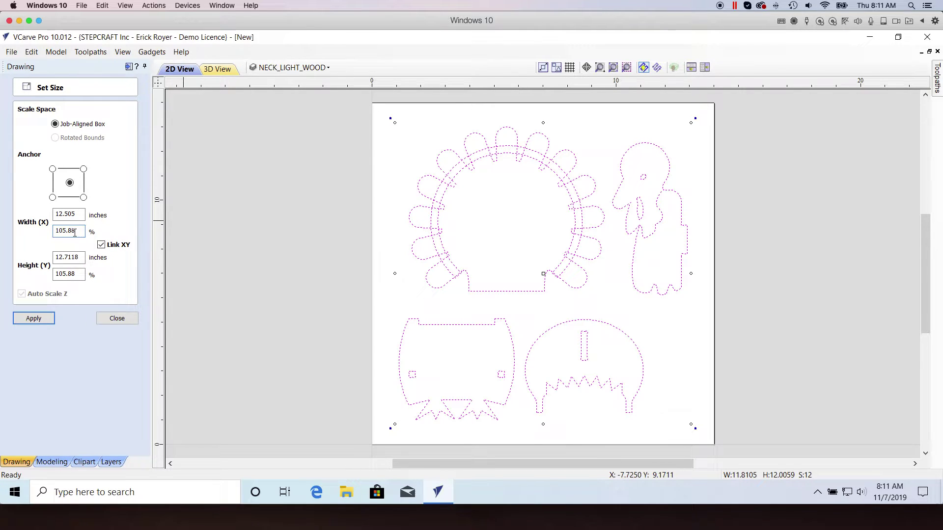
click(34, 318)
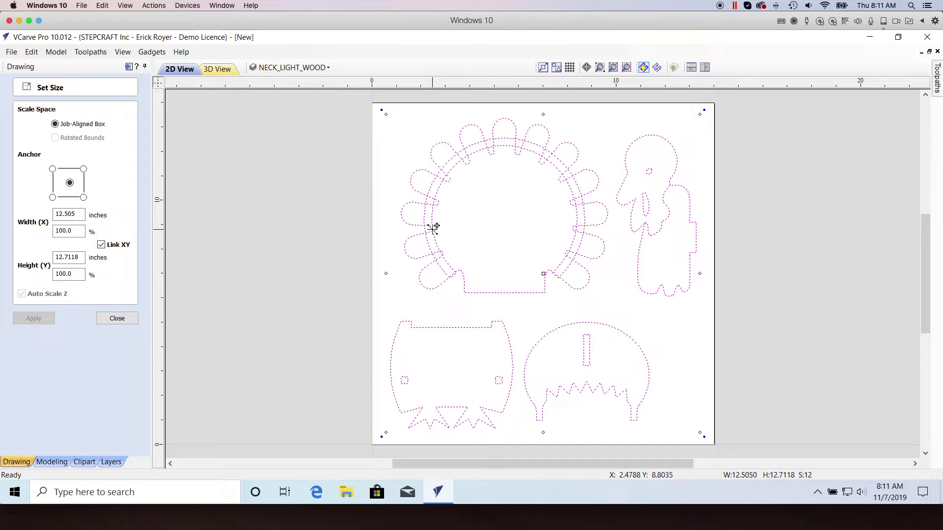
Close the sizing panel, deselect all pieces, and select the tail ring's feather outline
click(117, 318)
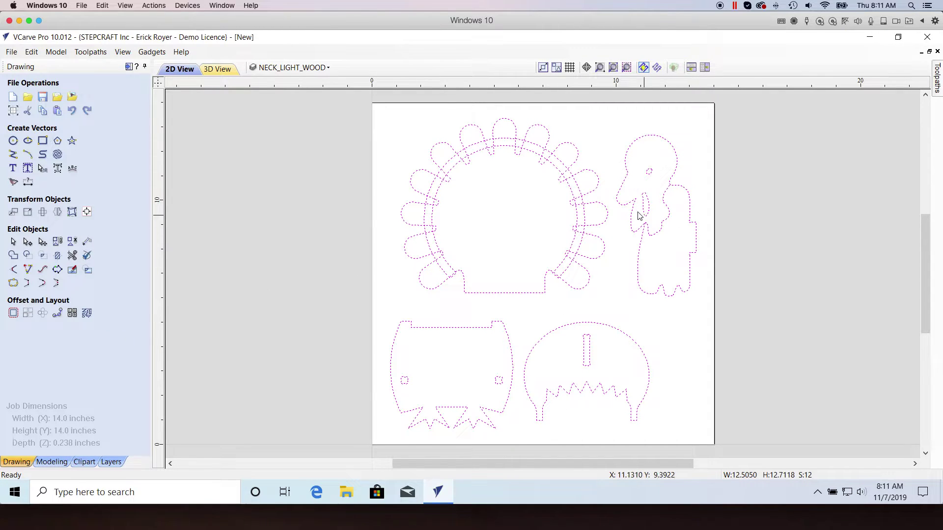
click(510, 321)
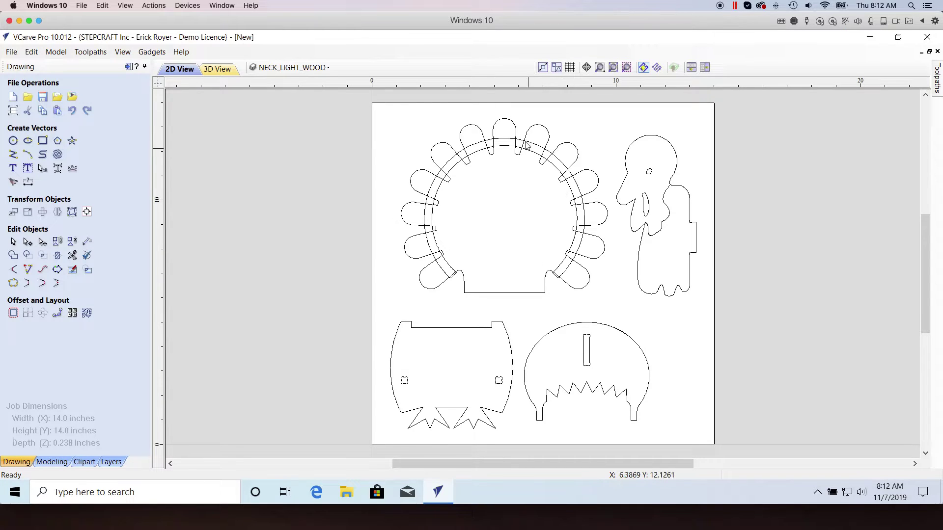
click(649, 234)
click(642, 229)
click(581, 267)
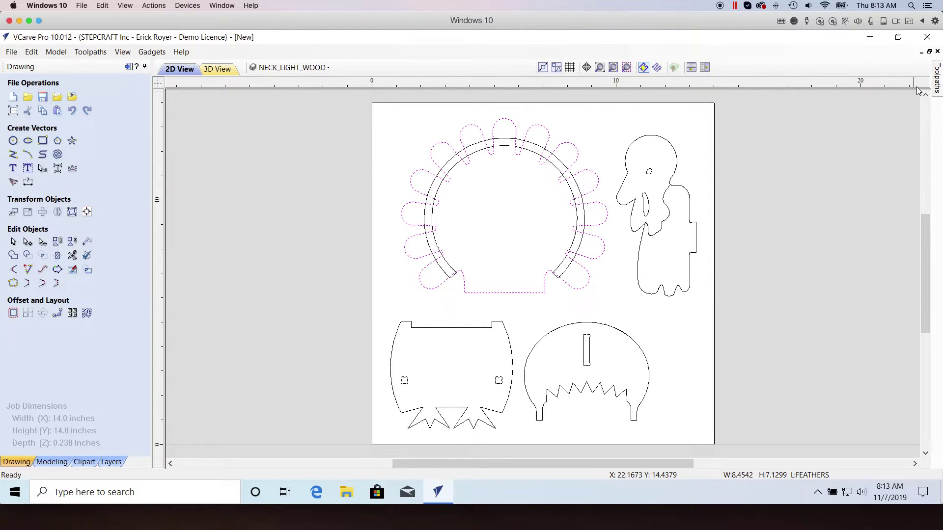
Pin the Toolpaths panel open, then select the inner feather ring and the neck curve
mouse_move(935, 86)
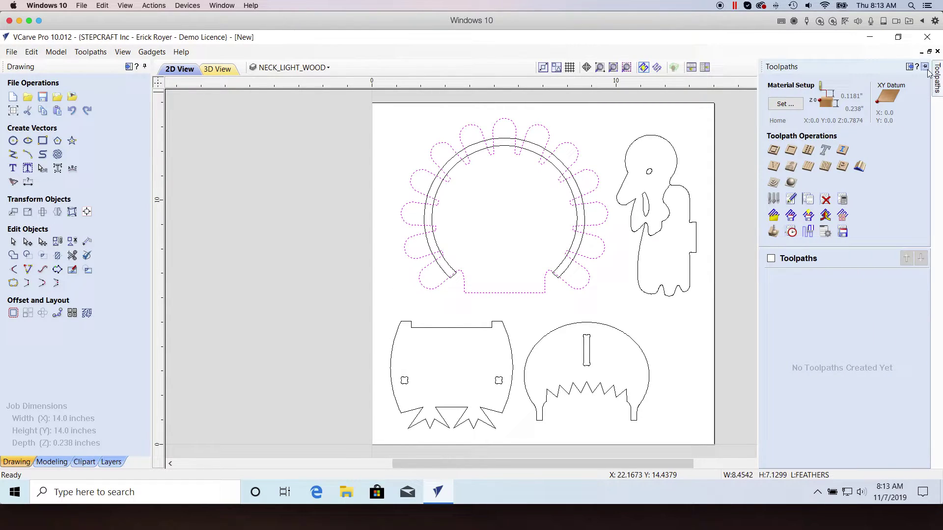
click(924, 66)
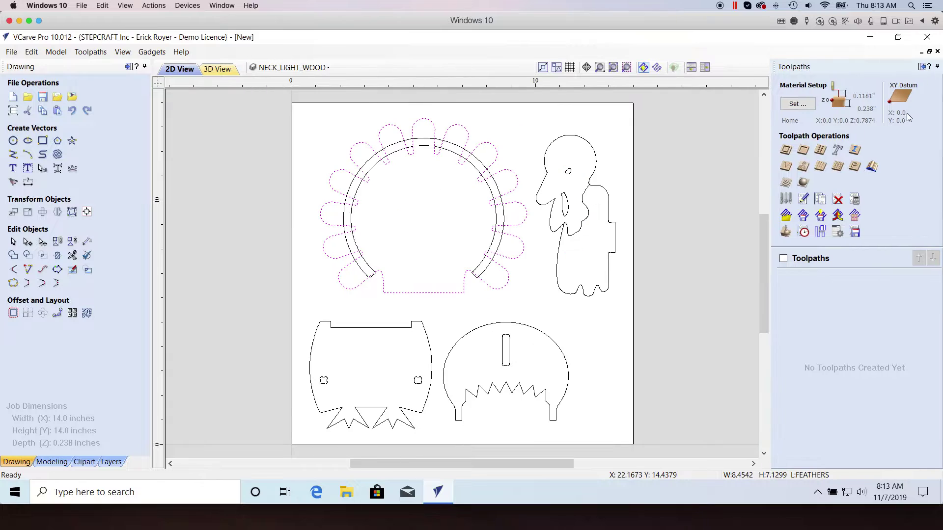
click(493, 179)
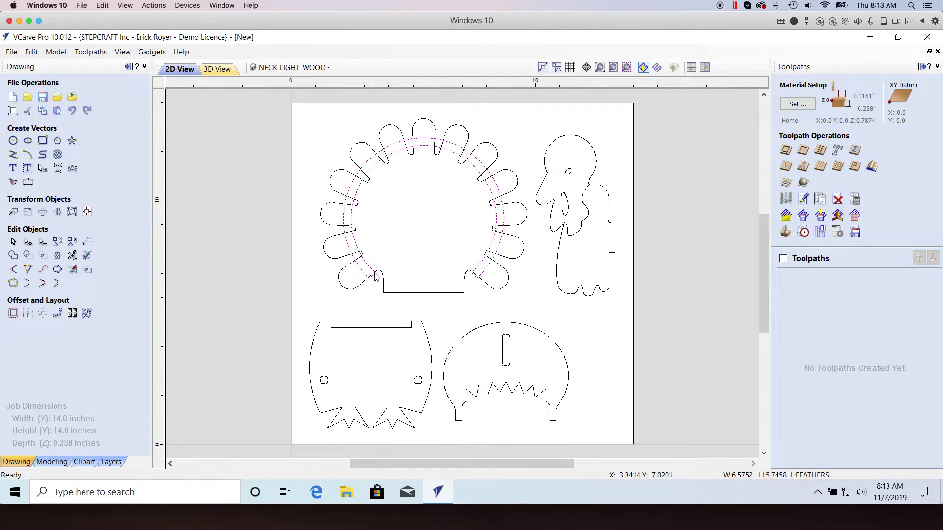
click(583, 225)
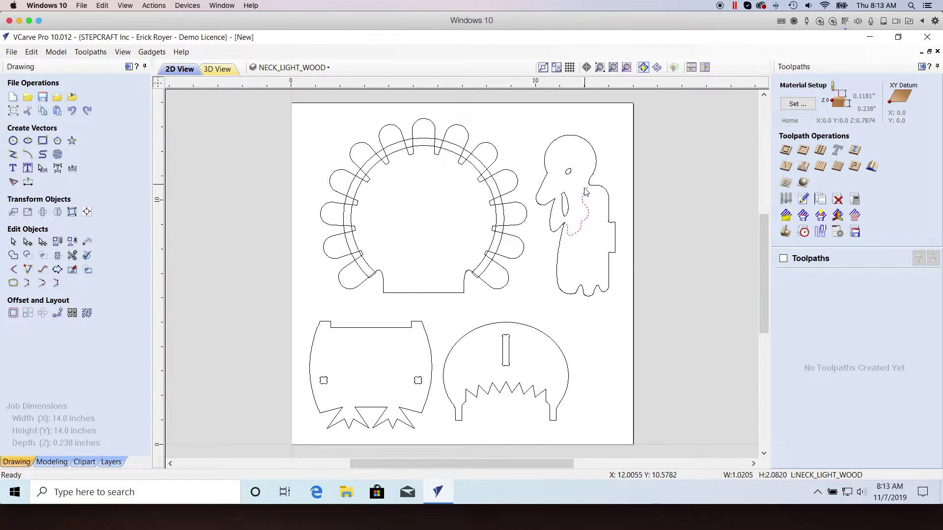
Select the inner feather ring and create a 2D profile toolpath using the V-Bit (90.0° - 1/2")
click(501, 203)
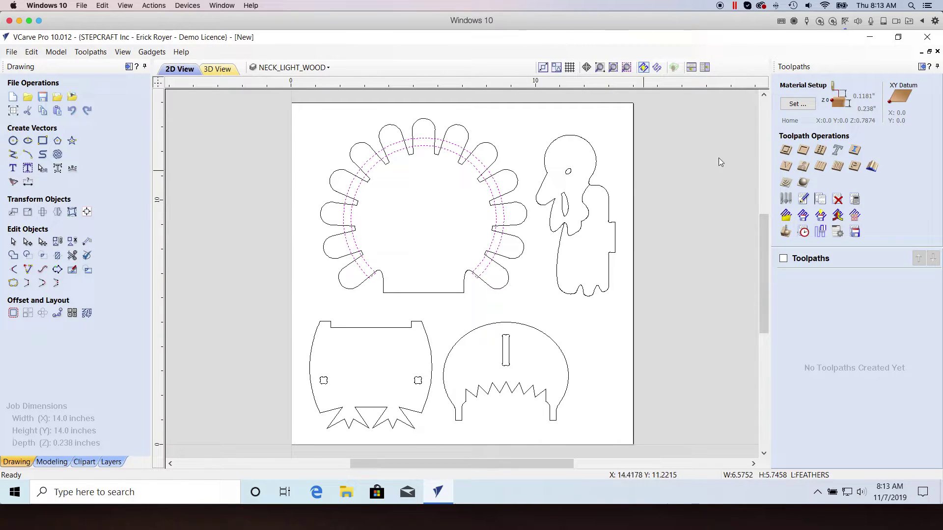
click(786, 150)
click(866, 171)
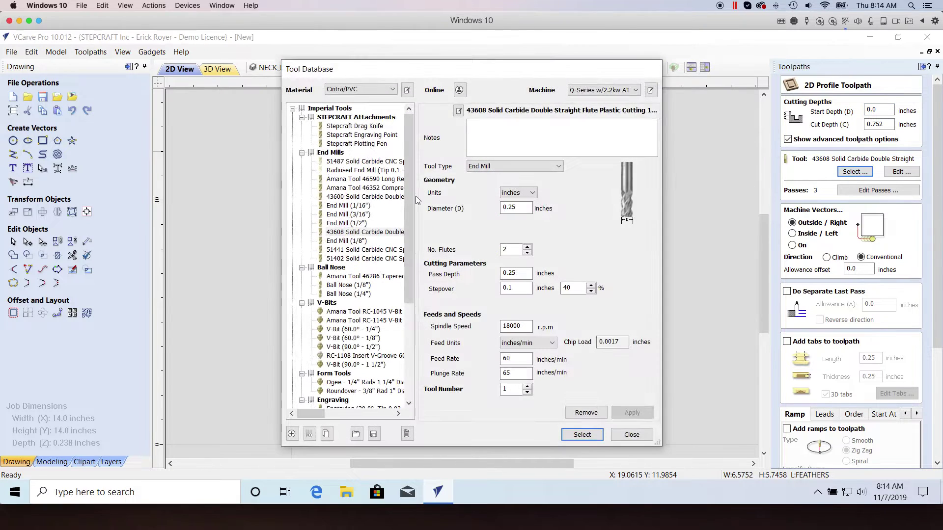
scroll(410, 206, down, 3)
scroll(410, 207, down, 3)
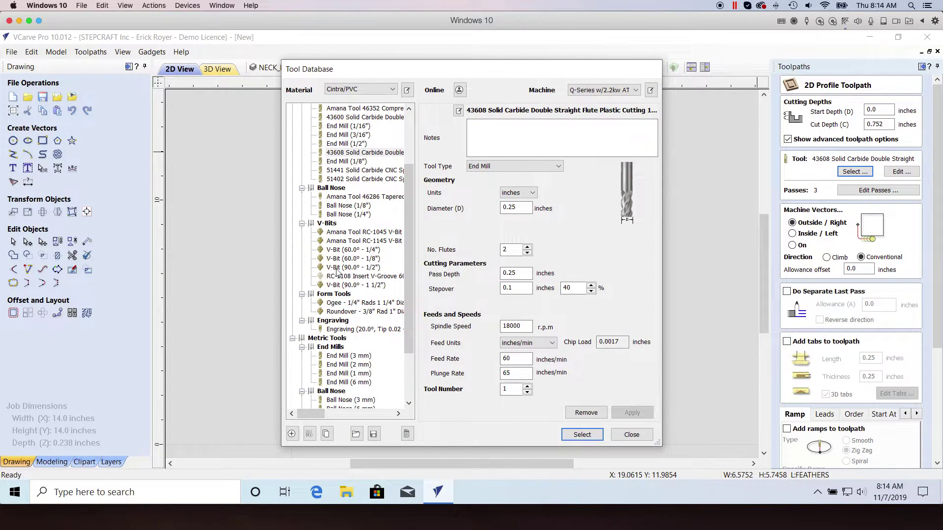
click(376, 268)
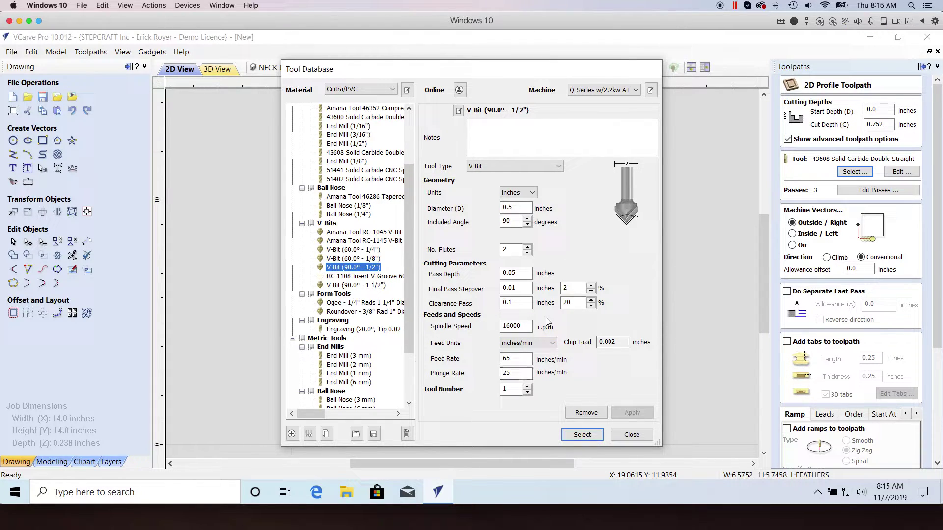
click(582, 434)
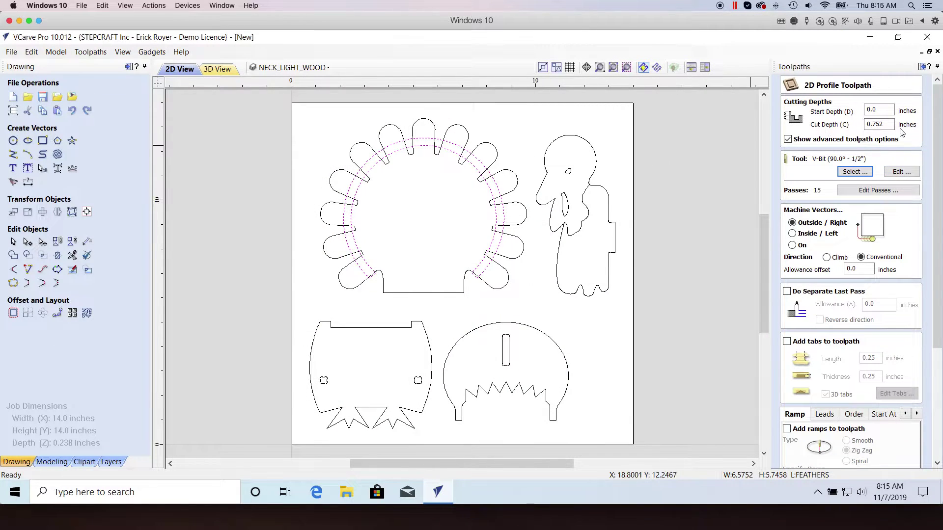
Set the cut depth to 0.025 inches and machine the vectors directly on the line
drag(884, 125, 877, 124)
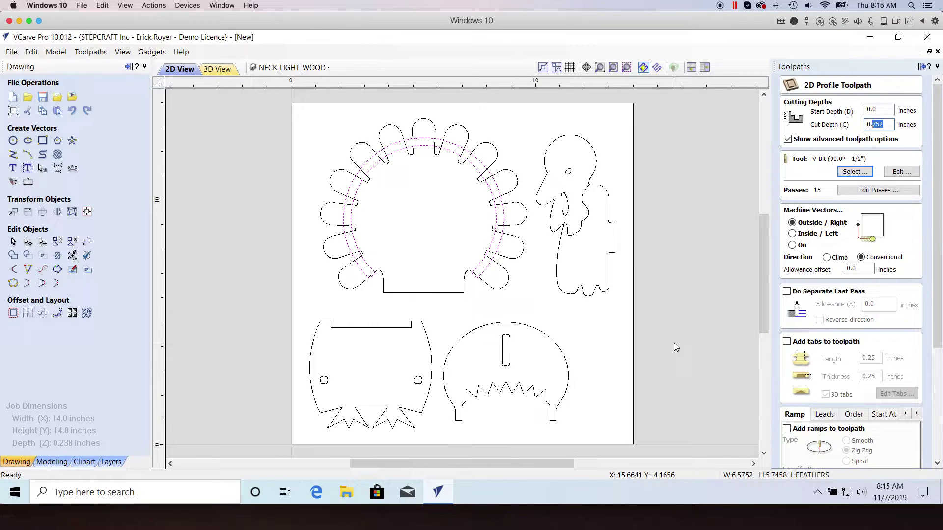
key(BackSpace)
click(791, 233)
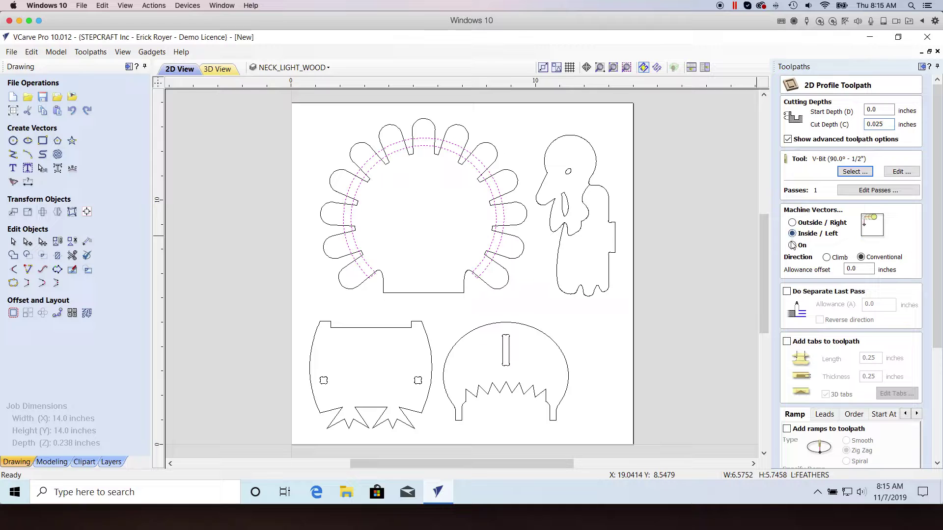
click(792, 245)
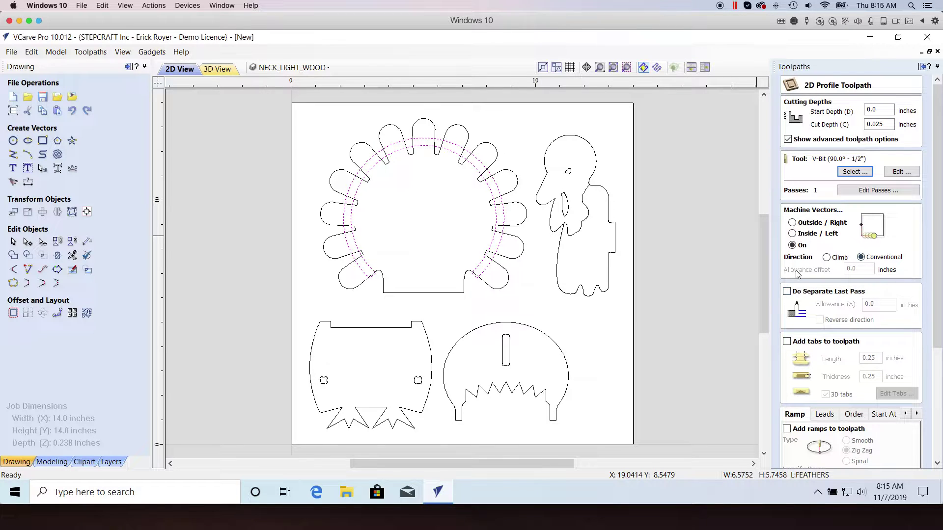
Name the toolpath 'Line Engrave' and calculate it
scroll(937, 237, down, 3)
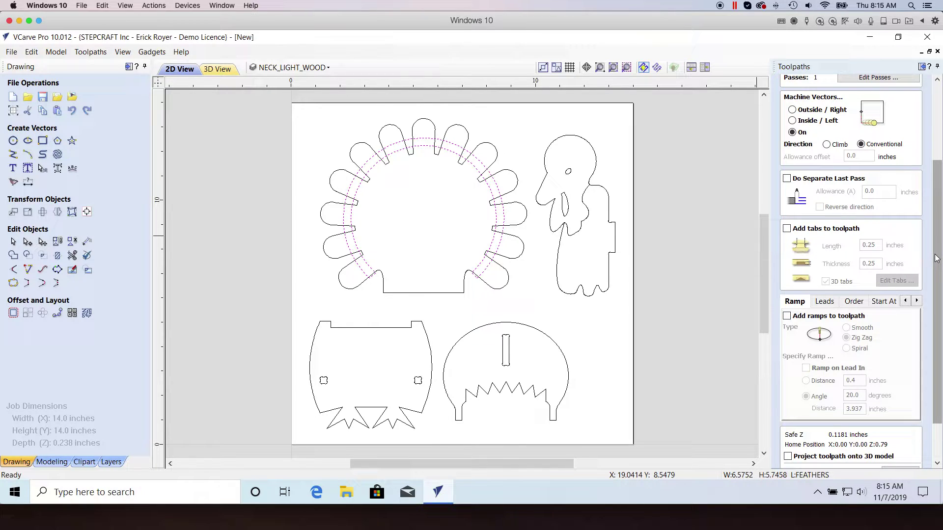
drag(936, 259, 932, 309)
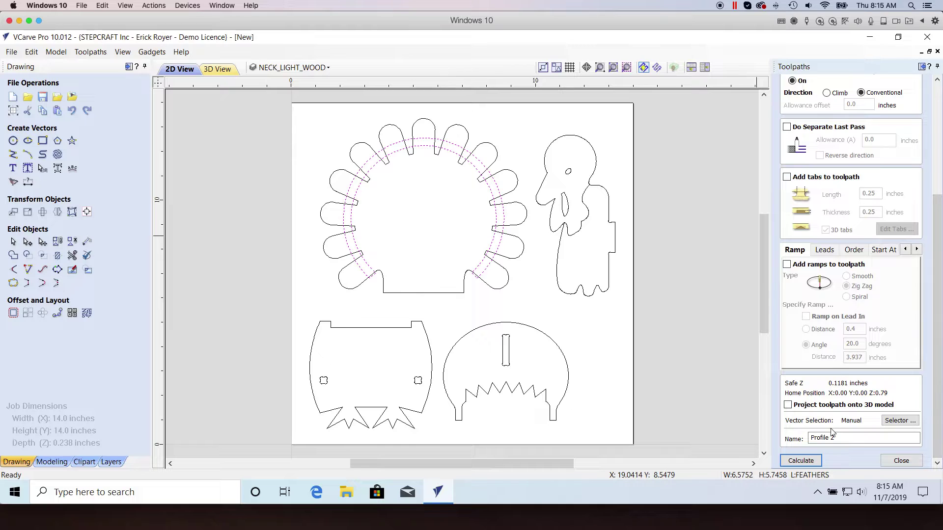
drag(833, 437, 808, 438)
text(Line Engrave)
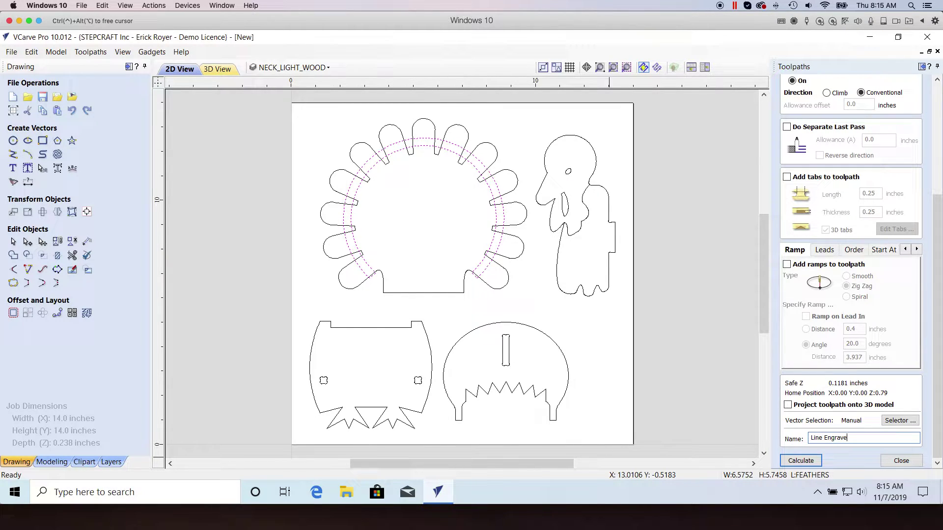
key(Return)
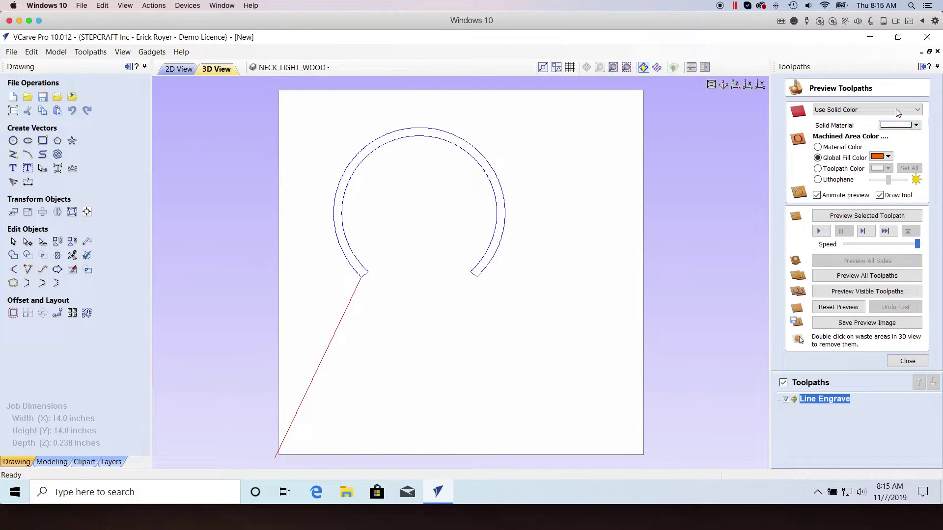
Preview the Line Engrave groove in Cherry material, then return to the 2D view
click(917, 109)
click(863, 198)
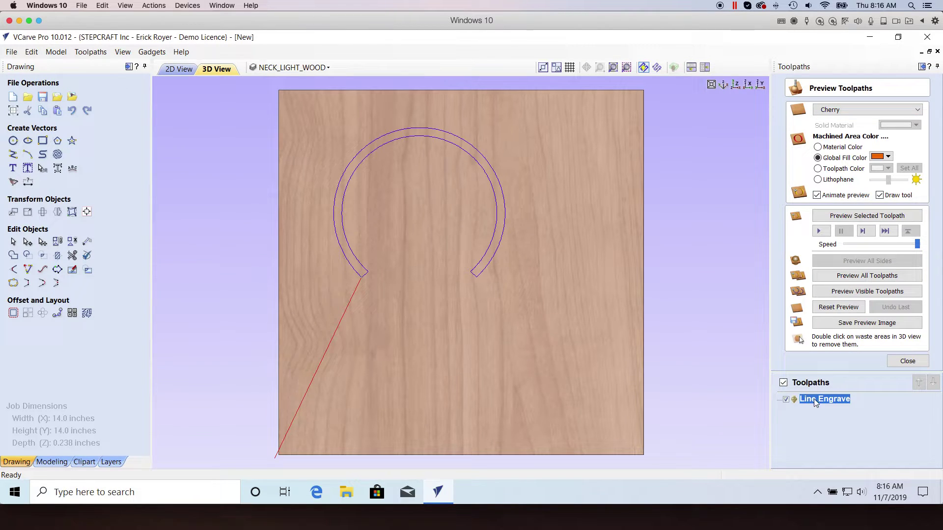
mouse_move(818, 400)
click(852, 217)
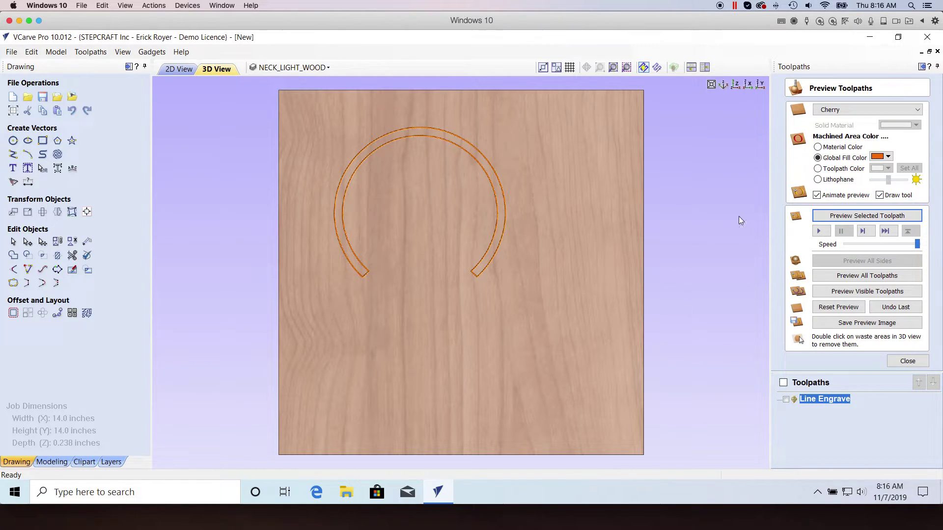
click(177, 69)
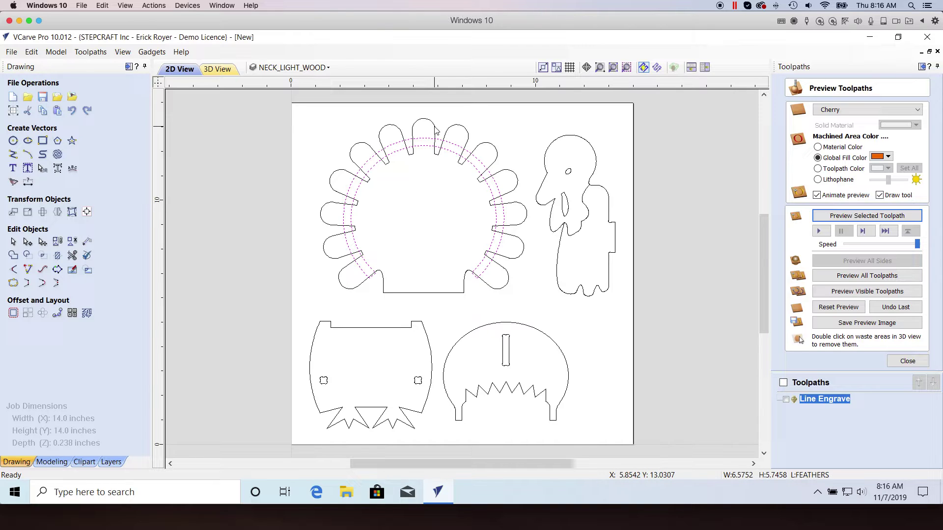
Select all puzzle piece outlines, leaving out the feather ring and the turkey's inner wing line
click(507, 324)
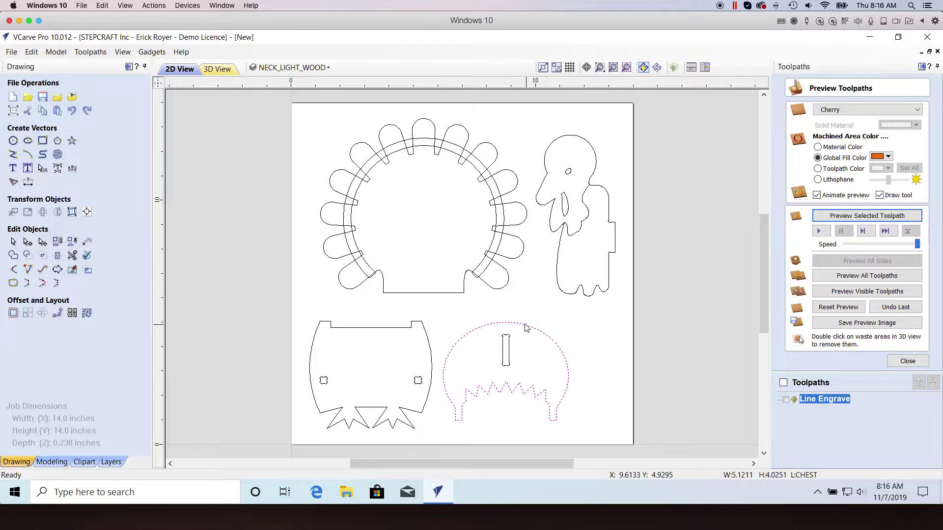
click(509, 346)
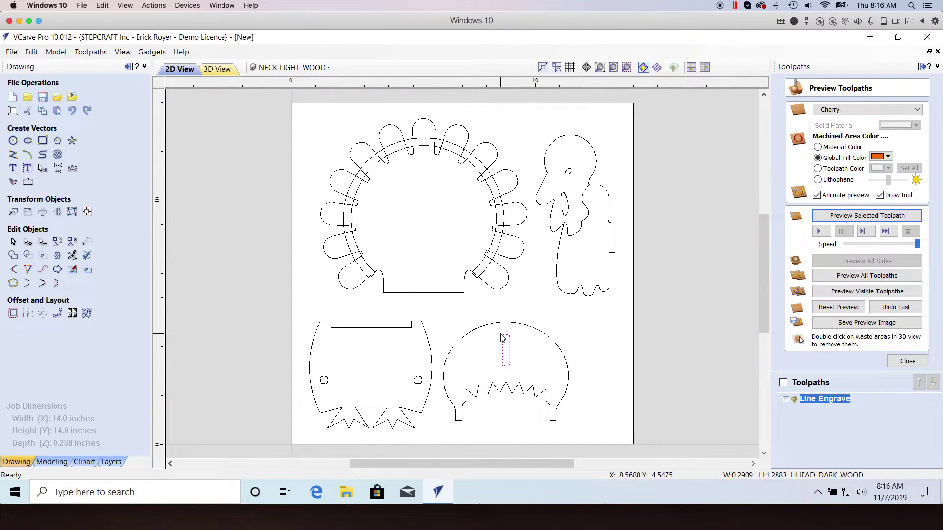
click(504, 324)
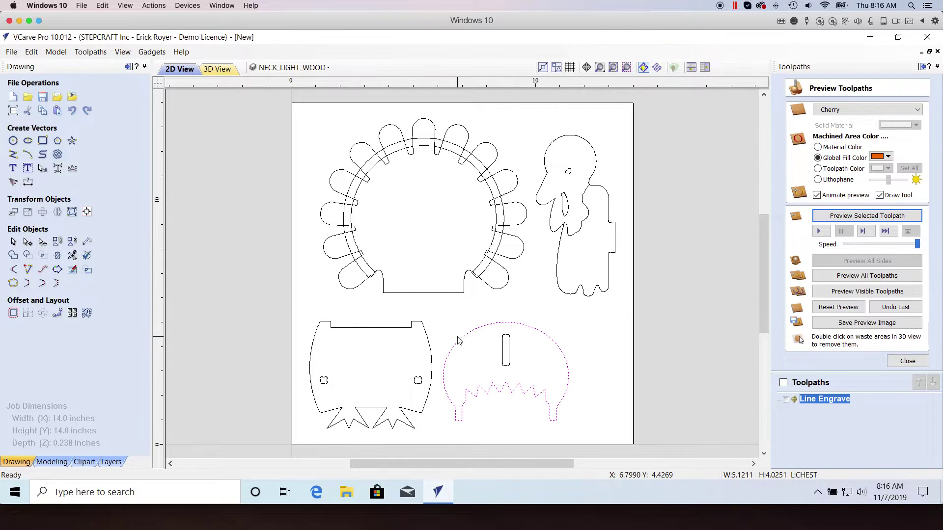
click(508, 353)
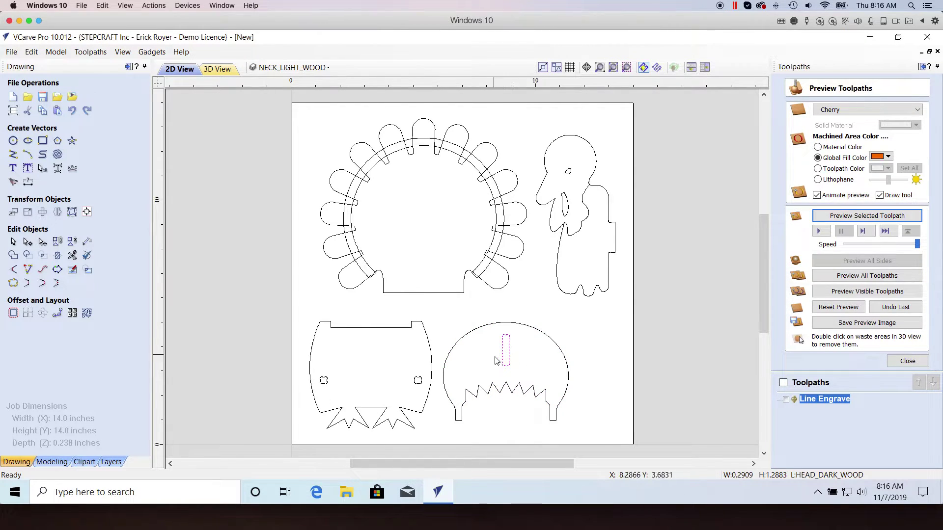
click(520, 324)
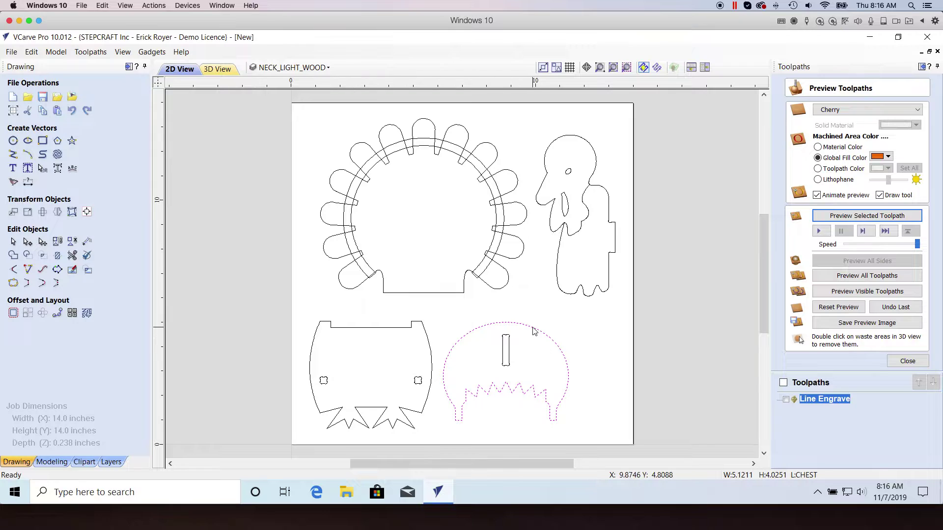
mouse_move(266, 107)
mouse_down()
mouse_move(626, 365)
mouse_move(646, 446)
mouse_up()
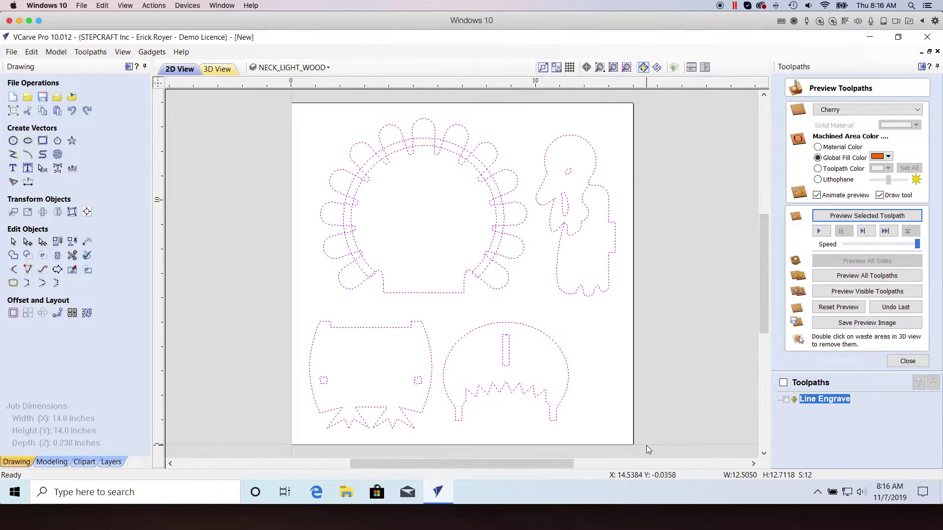
shift+click(502, 204)
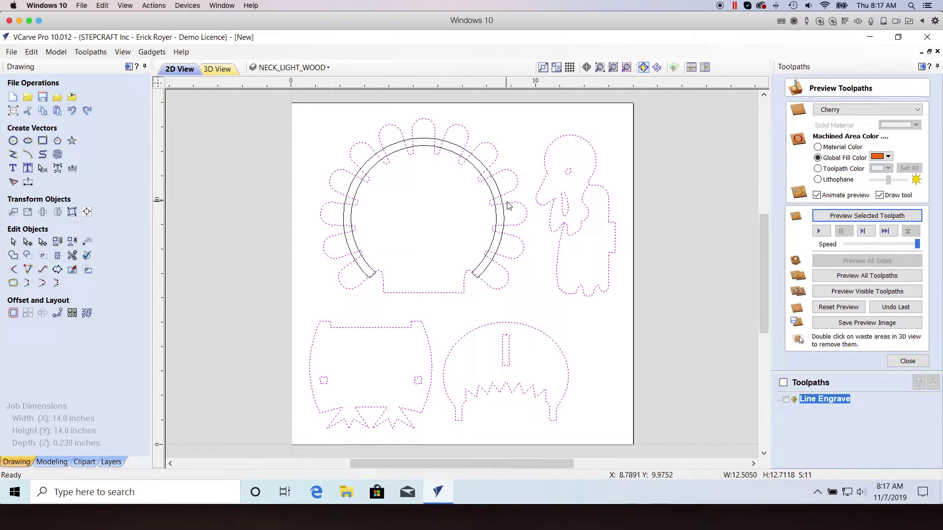
shift+click(587, 217)
Close the preview and start a new 2D profile toolpath using the End Mill (1/8")
click(908, 361)
click(789, 154)
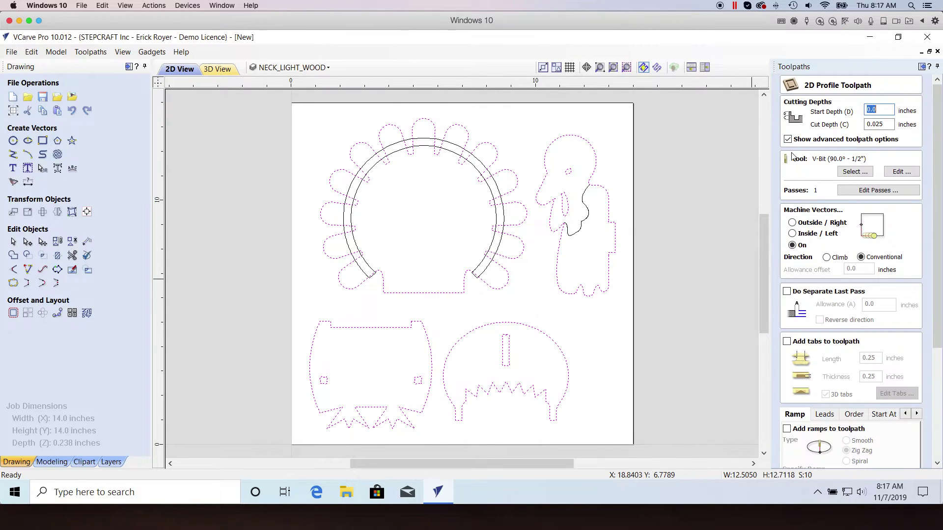
click(855, 171)
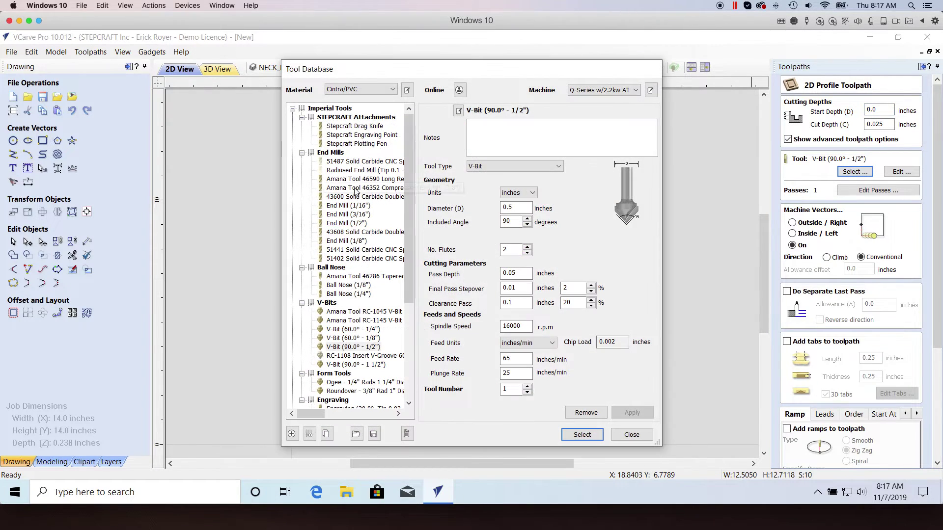
click(350, 241)
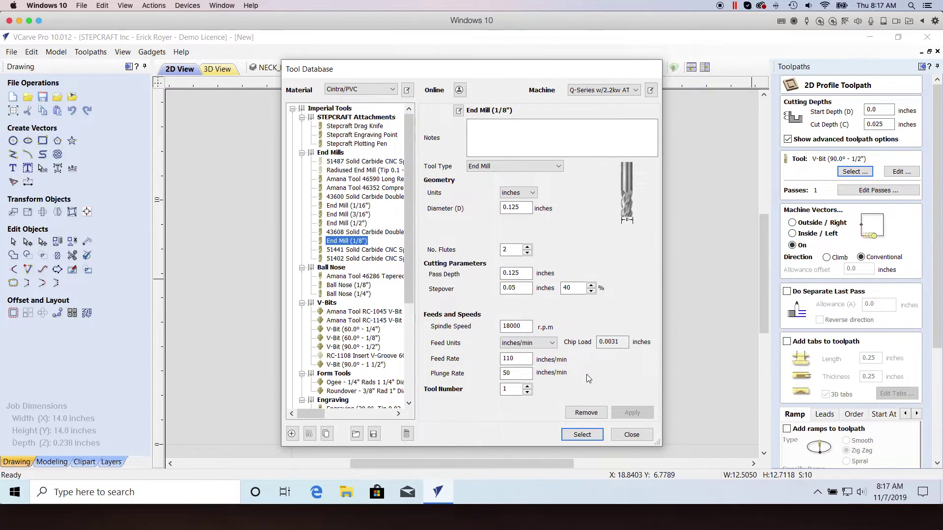
click(582, 434)
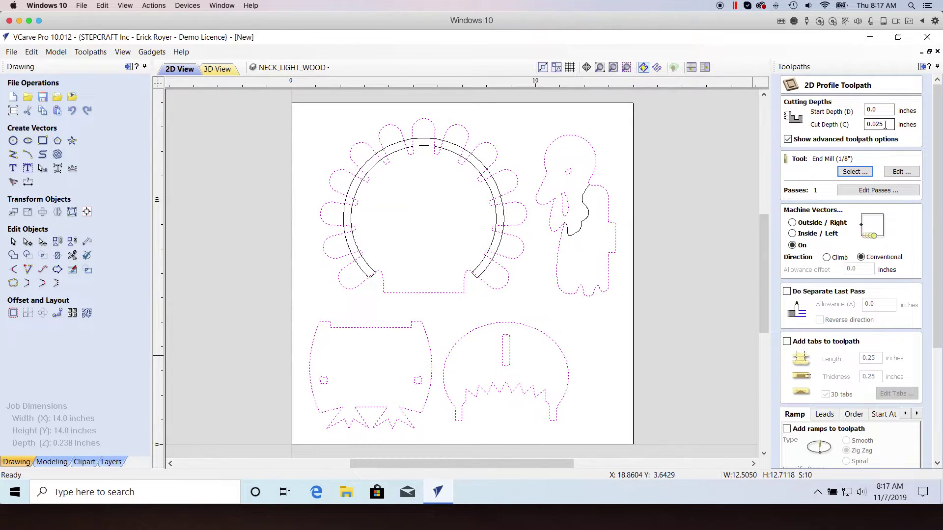
Check the job's material thickness in Job Setup before changing the cut depth
drag(883, 124, 874, 124)
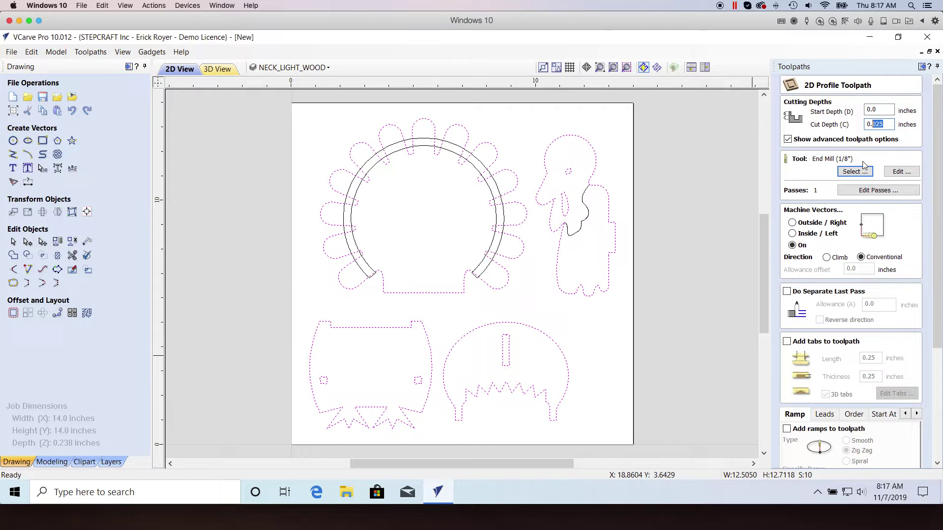
click(12, 110)
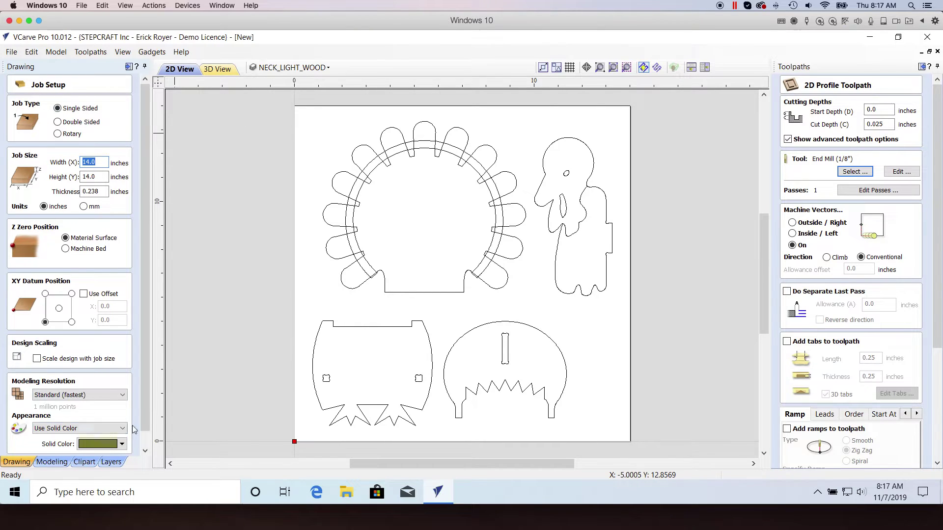
scroll(143, 427, down, 1)
click(111, 448)
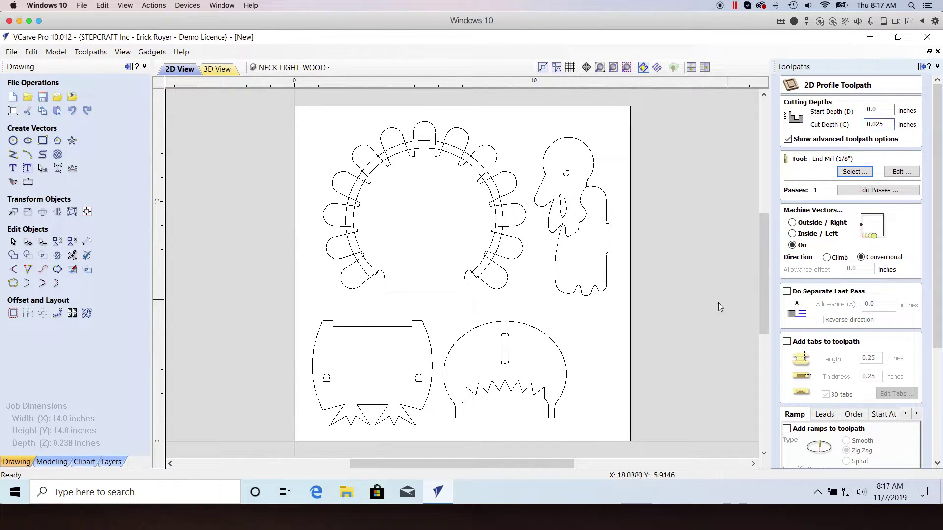
Set the cut depth to 0.262 inches and machine outside the vectors
key(BackSpace)
key(BackSpace)
key(BackSpace)
text(2)
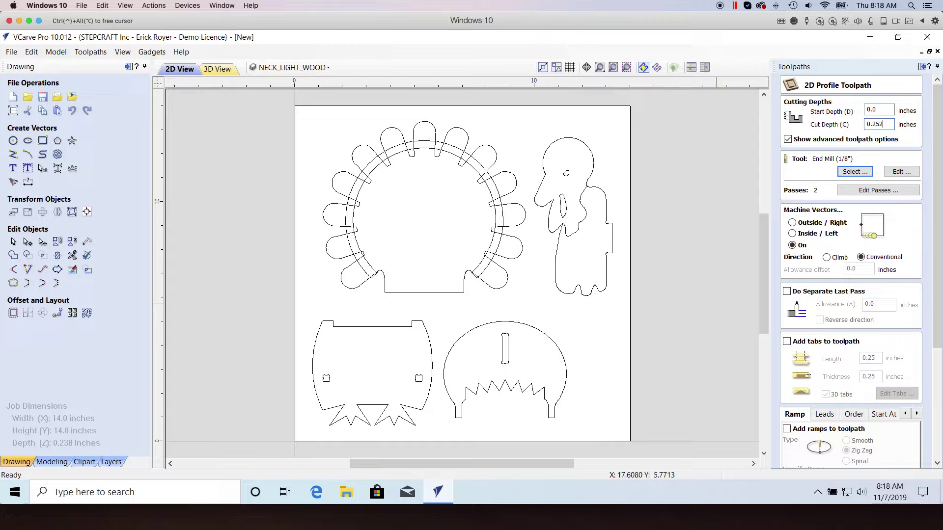
click(886, 125)
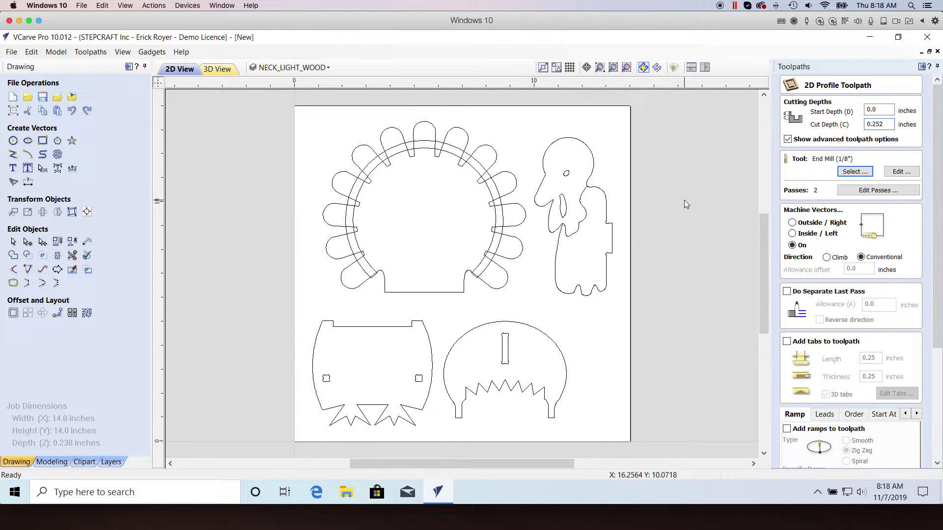
click(877, 124)
key(BackSpace)
text(6)
click(793, 223)
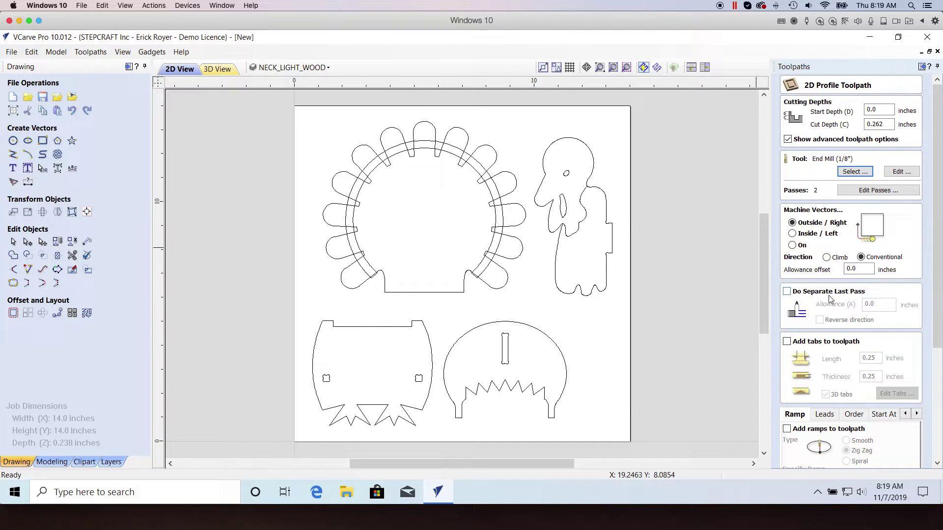
Draw three long rectangles across the upper, middle and lower rows of pieces, then zoom to fit
scroll(795, 270, down, 3)
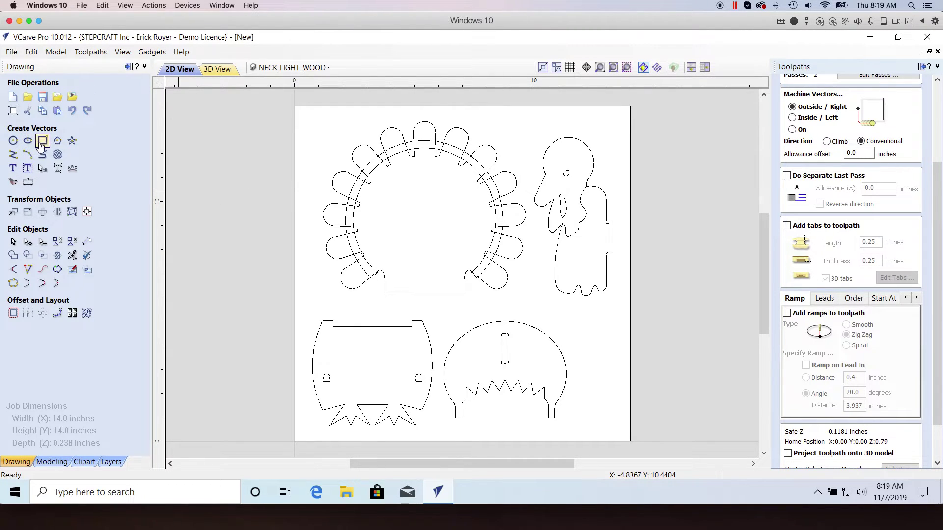
click(43, 141)
drag(277, 184, 647, 242)
drag(252, 273, 651, 331)
drag(274, 372, 684, 423)
scroll(683, 423, up, 1)
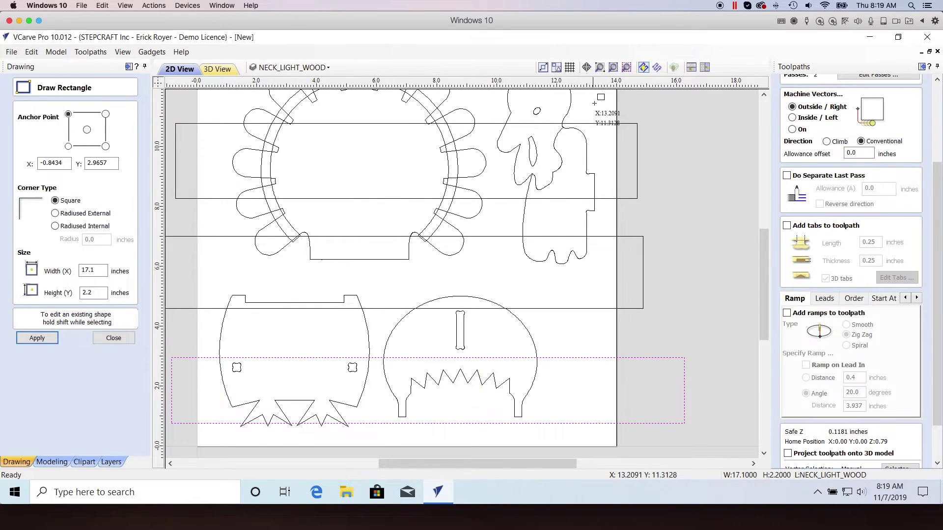
scroll(589, 113, down, 2)
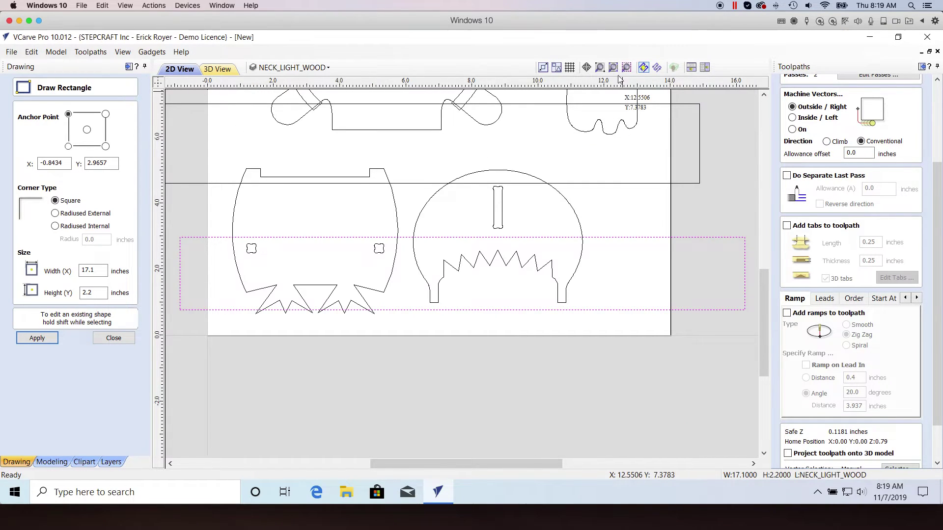
click(612, 67)
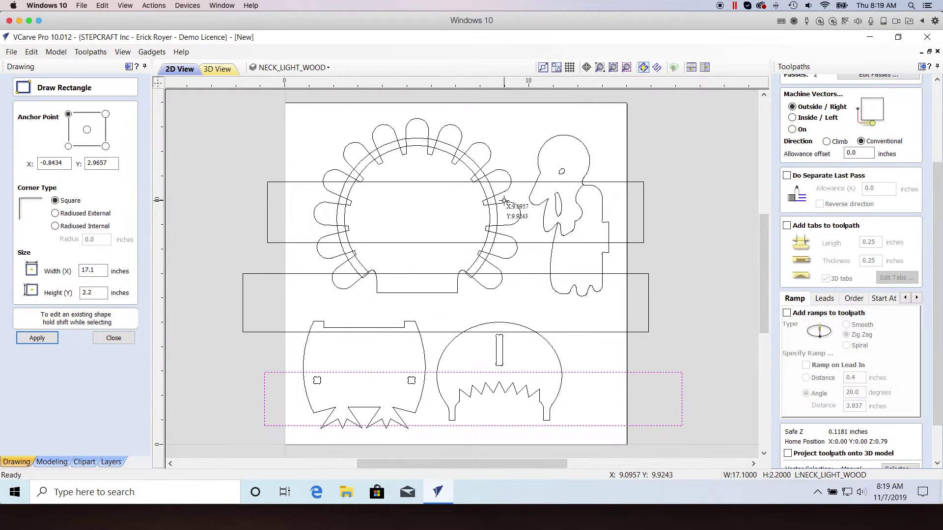
click(115, 339)
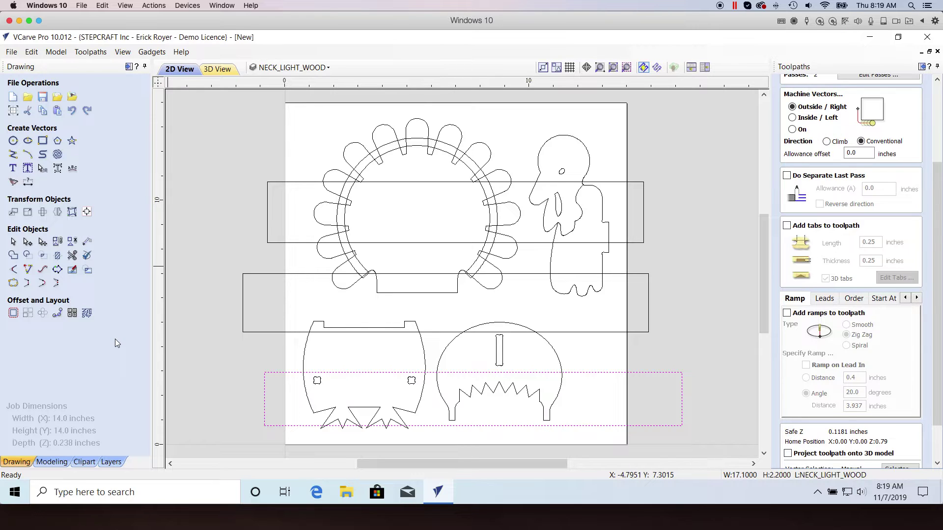
Undo the rectangles, then enable 3D tabs 0.25 inches long and 0.1 inches thick
key(ctrl+z)
key(ctrl+z)
key(ctrl+z)
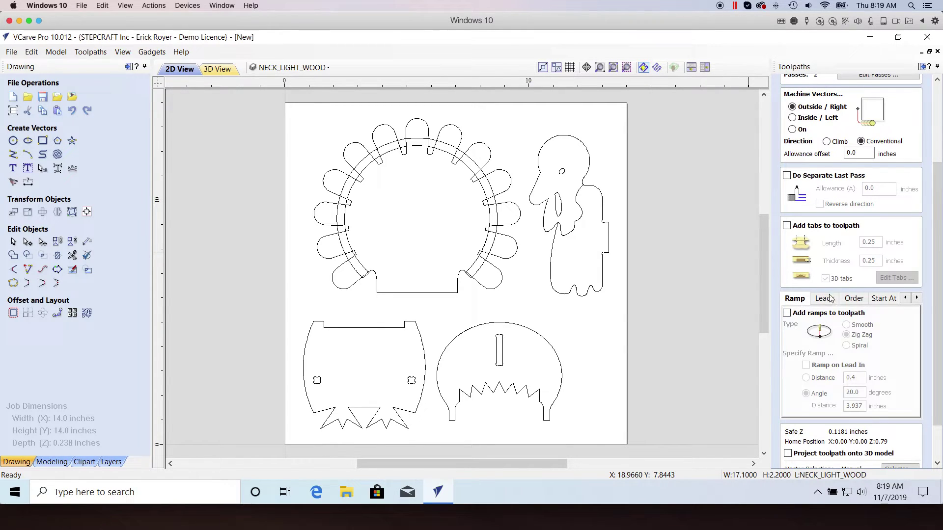
click(786, 226)
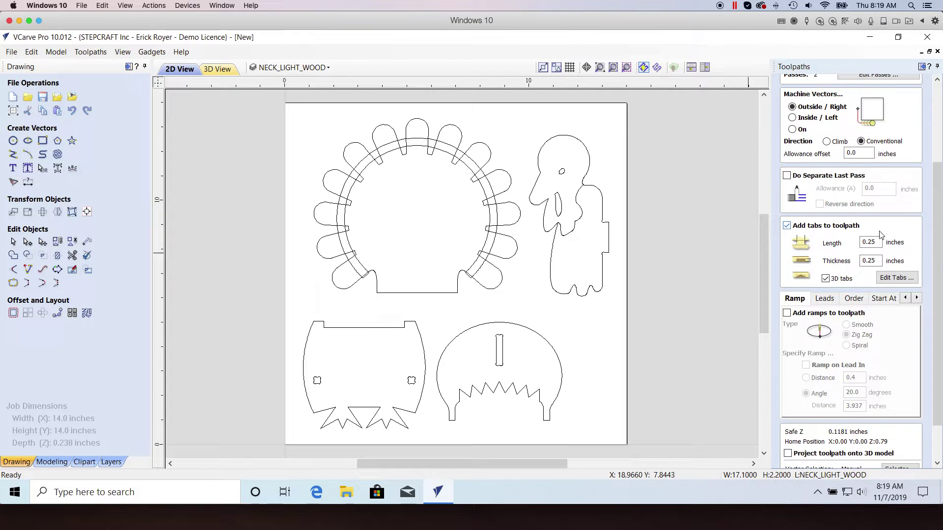
drag(879, 242, 869, 242)
drag(879, 260, 870, 260)
text(1)
drag(876, 241, 869, 241)
click(825, 279)
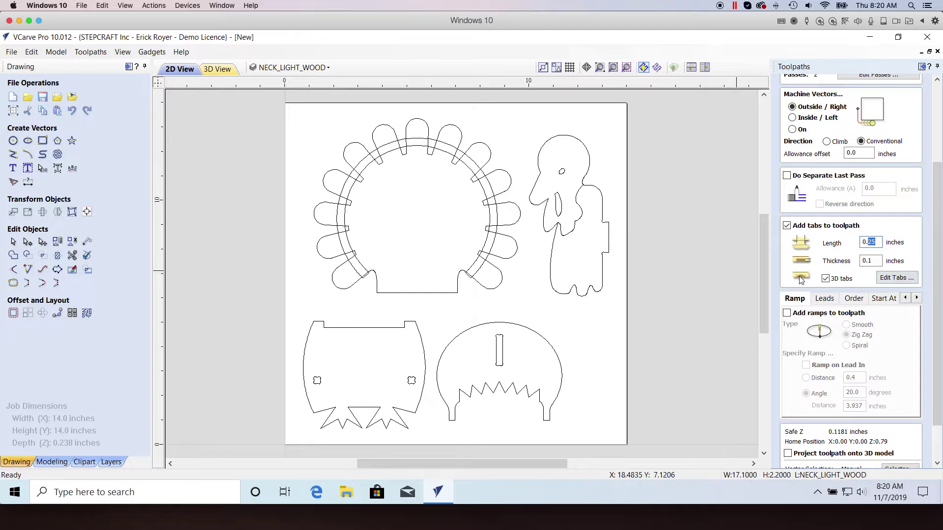
click(825, 279)
click(827, 278)
Select the lower-left puzzle piece outline and open the tab editor zoomed to it
click(908, 278)
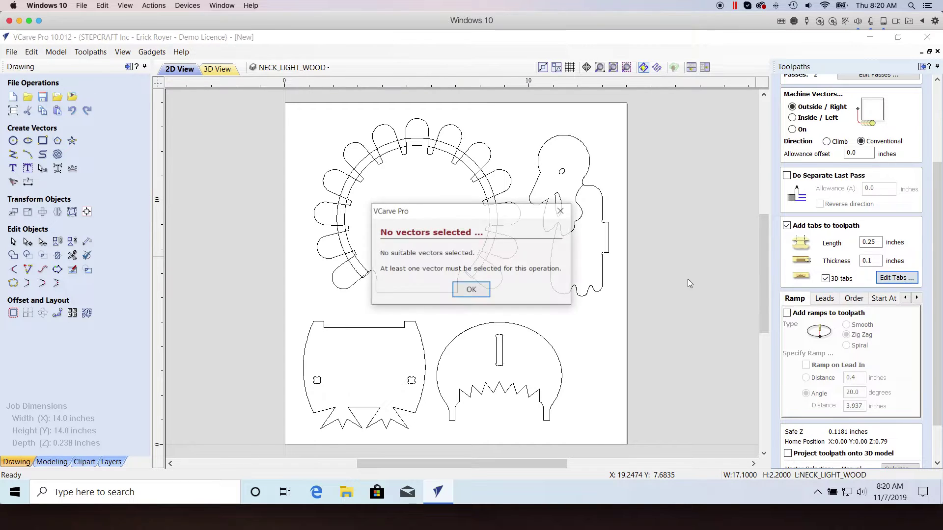
click(473, 291)
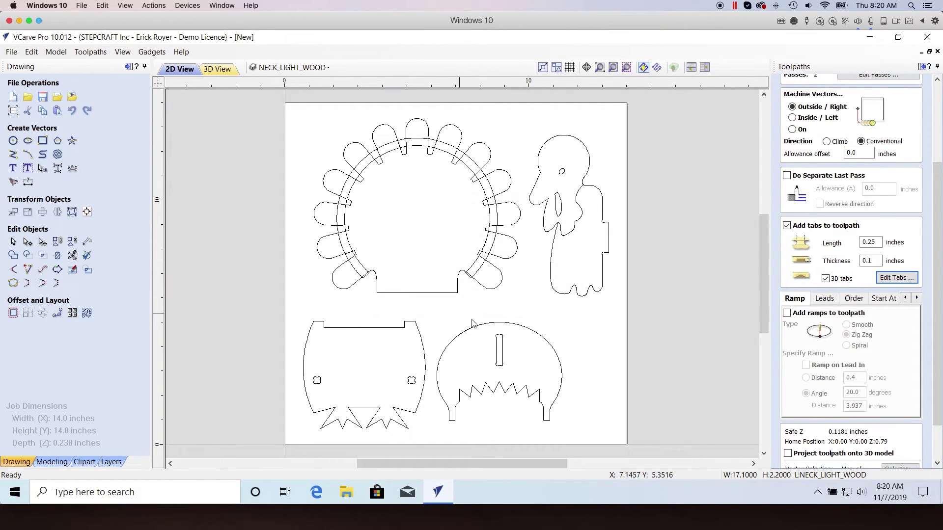
click(421, 337)
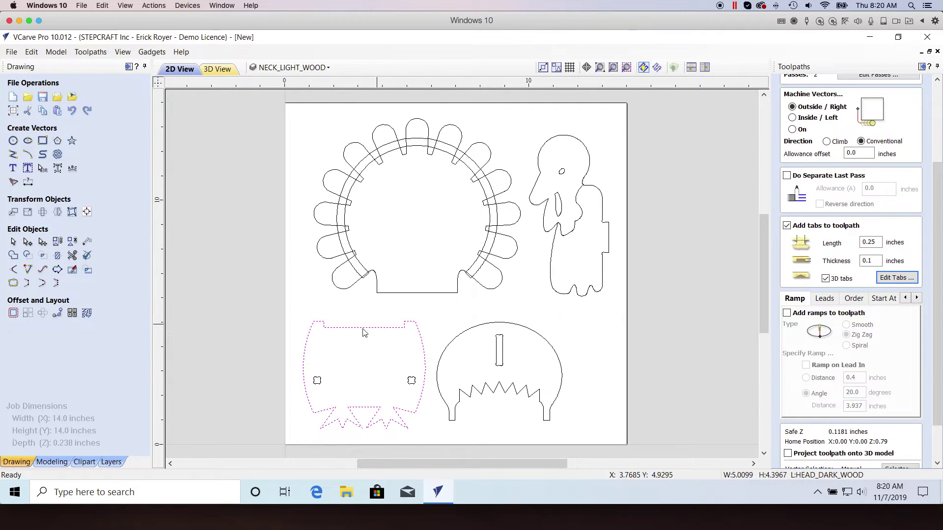
click(898, 278)
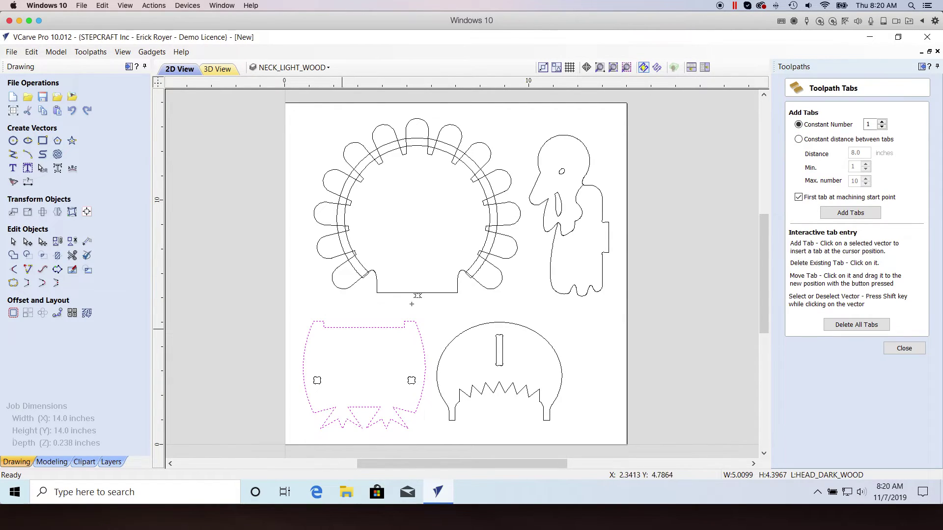
click(626, 67)
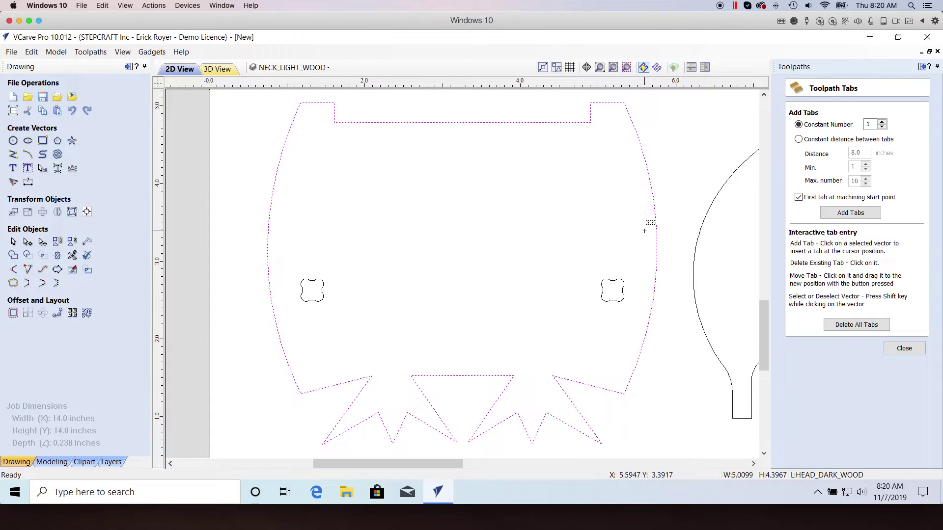
Place four tabs on the piece's upper-left, upper-right, lower-left and lower-right sides
click(580, 123)
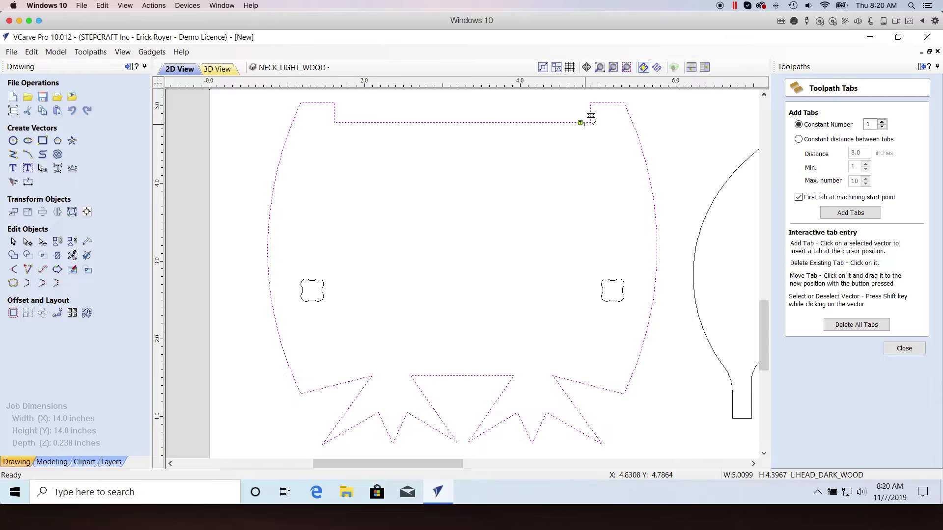
click(580, 122)
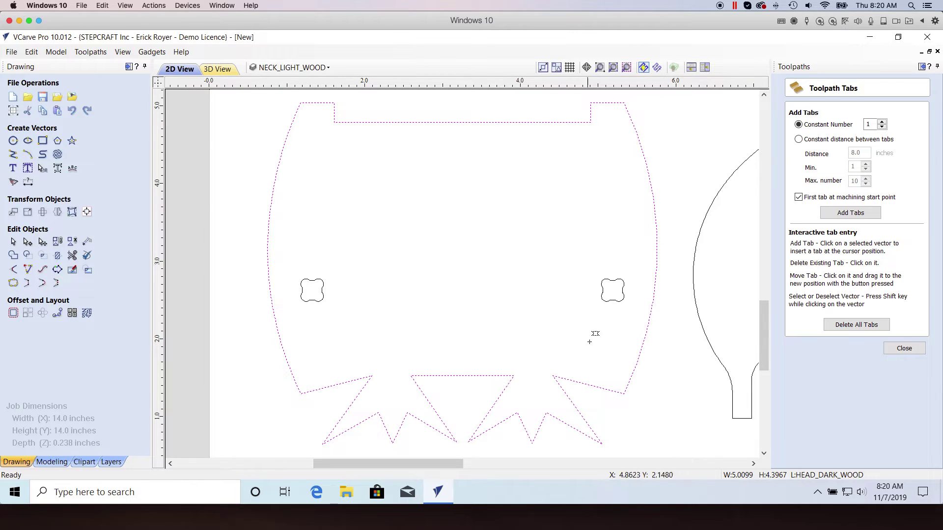
click(579, 410)
click(579, 411)
click(641, 146)
click(285, 142)
click(287, 359)
click(637, 362)
click(902, 348)
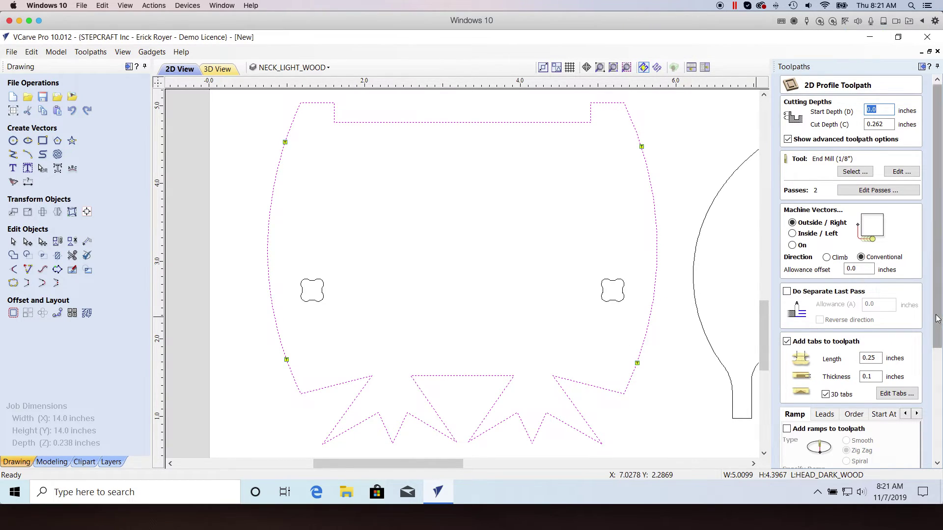
Calculate the Profile 2 cutout toolpath, accepting the cut-through warning
drag(931, 324, 932, 426)
click(801, 463)
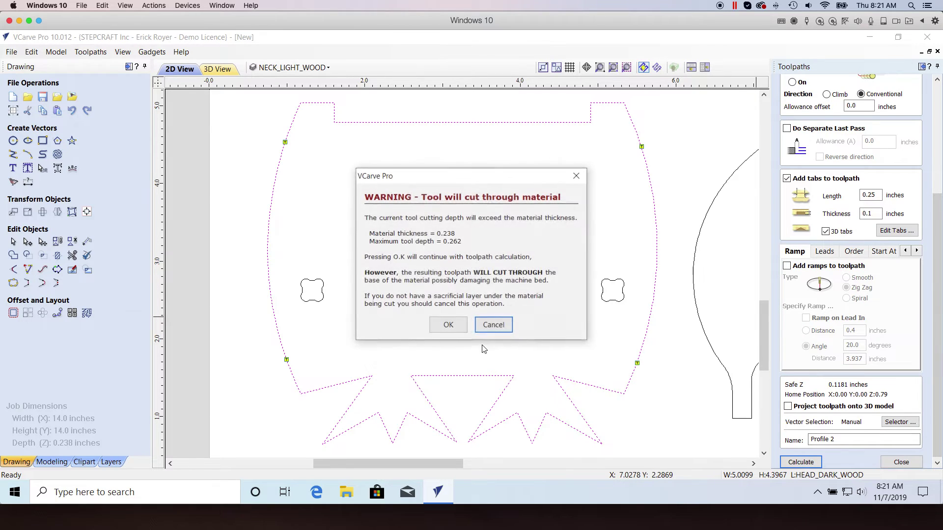
click(446, 322)
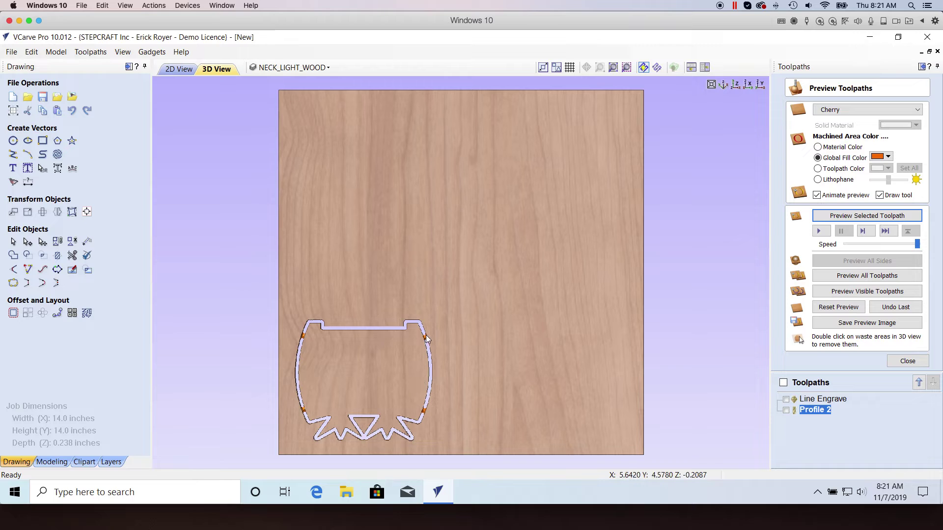
Inspect the tabbed cutout from the side in 3D, then reopen Profile 2 for editing
scroll(393, 386, up, 3)
middle_drag(399, 401, 569, 255)
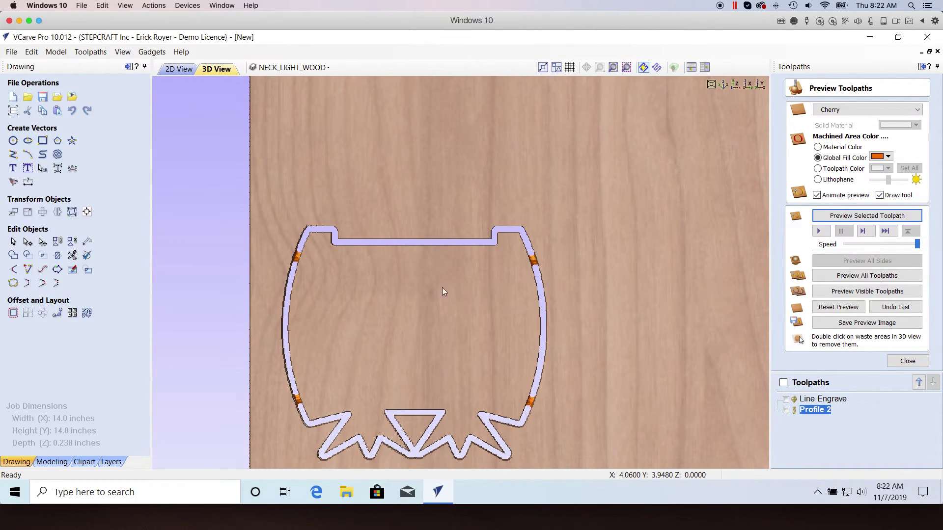
drag(434, 287, 685, 296)
middle_drag(685, 295, 449, 231)
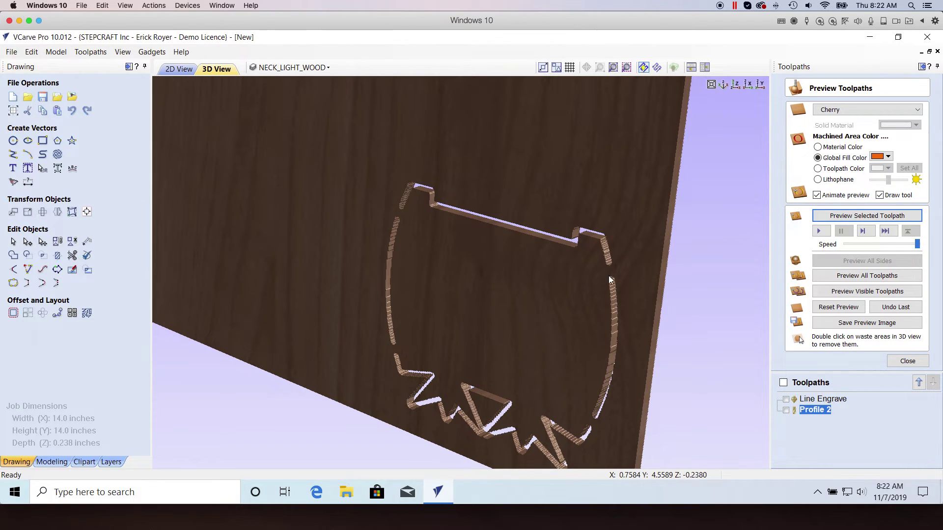
drag(598, 276, 783, 378)
scroll(345, 205, up, 3)
double_click(810, 411)
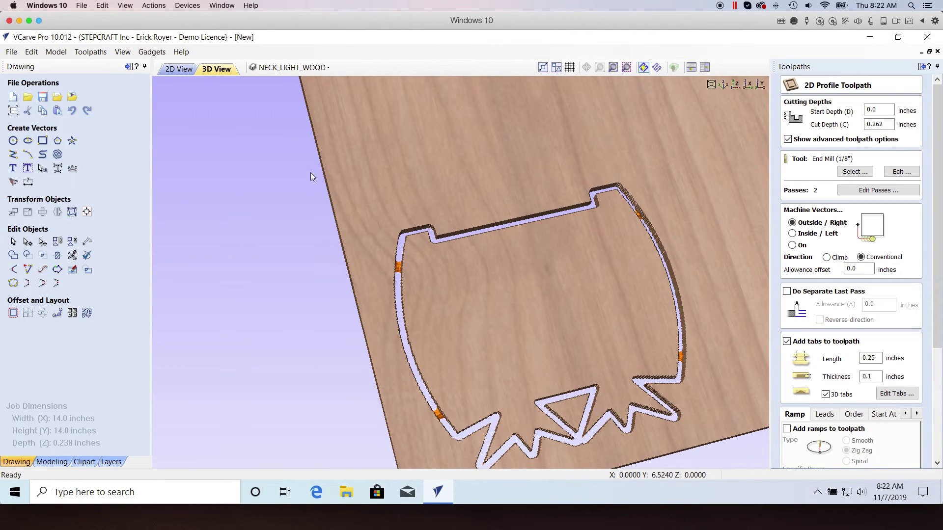
Return to the 2D view and turn off holding tabs for the toolpath
click(180, 68)
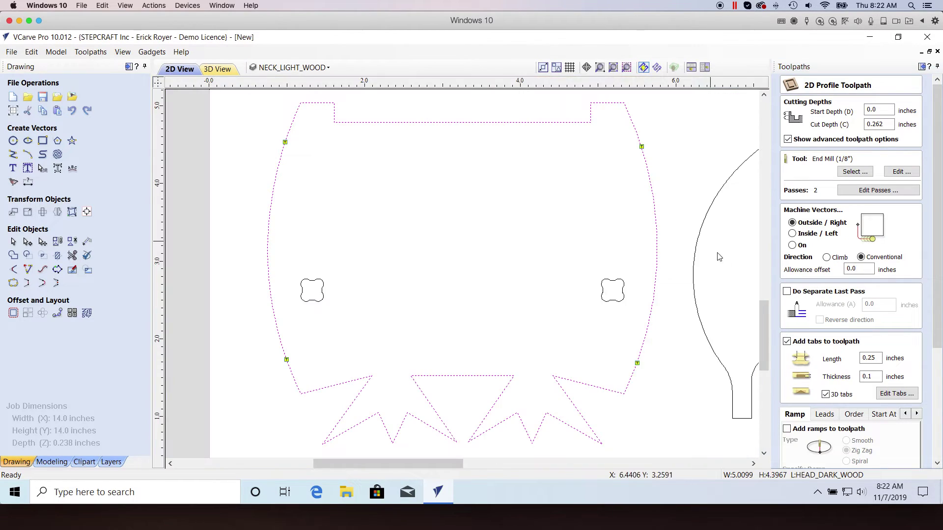
click(787, 341)
drag(938, 320, 938, 404)
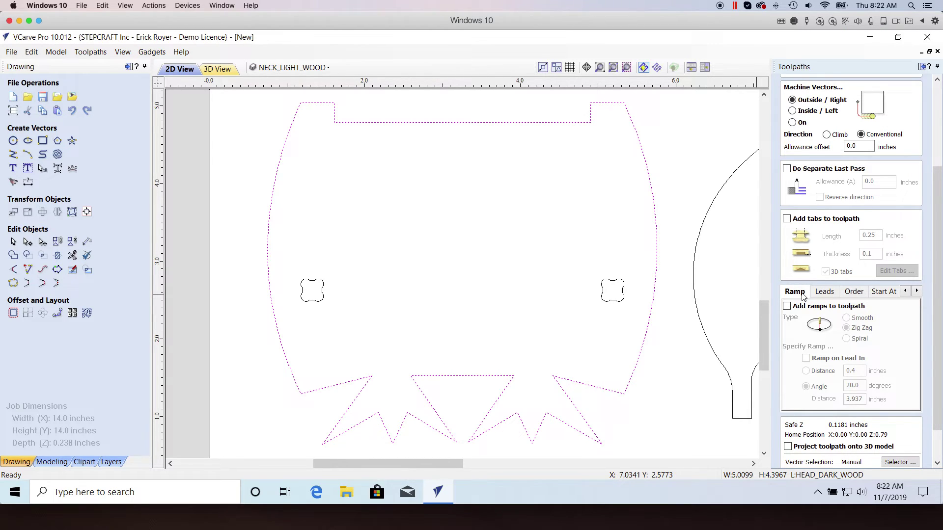
Add Zig Zag ramps with a 0.5 inch ramp distance
click(787, 306)
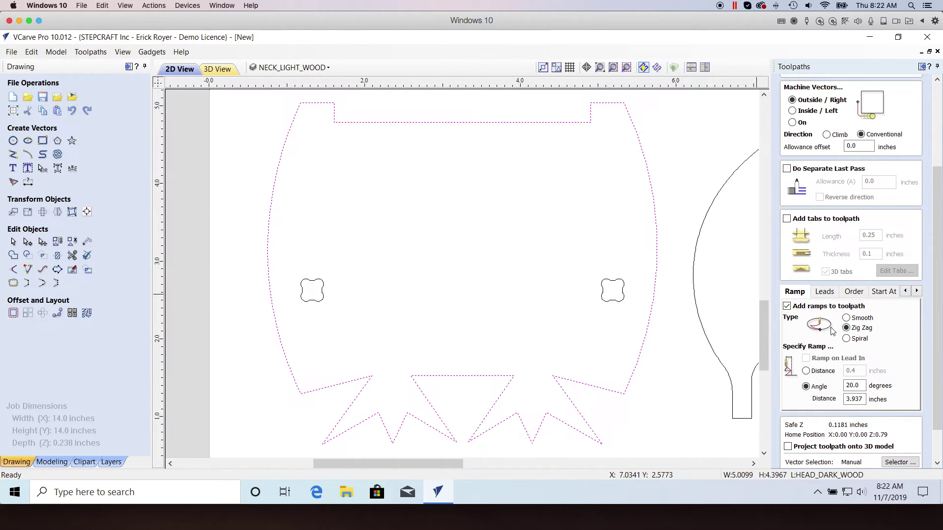
click(846, 318)
click(846, 328)
click(806, 371)
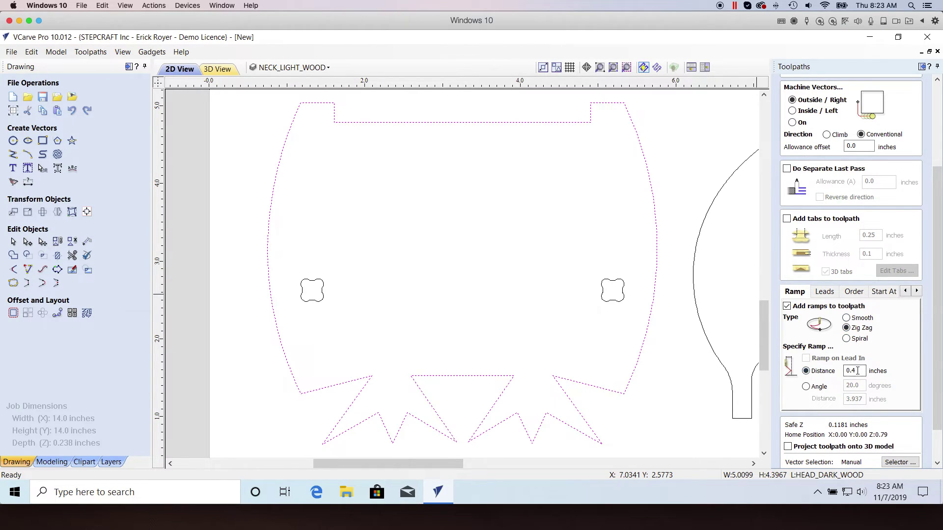
text(5)
click(43, 141)
Draw a 1.8 × 0.45 inch rectangle and a vertical helper line down to its top edge
drag(405, 202, 545, 237)
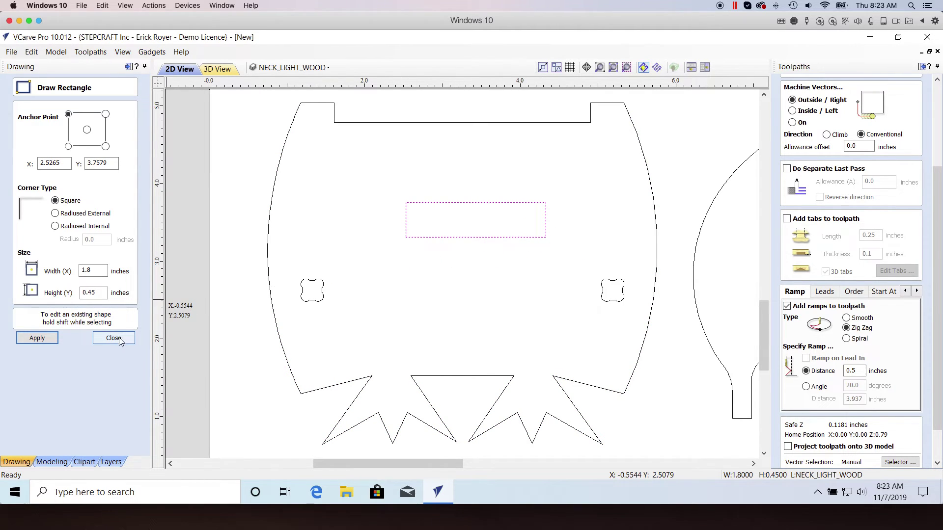
click(113, 338)
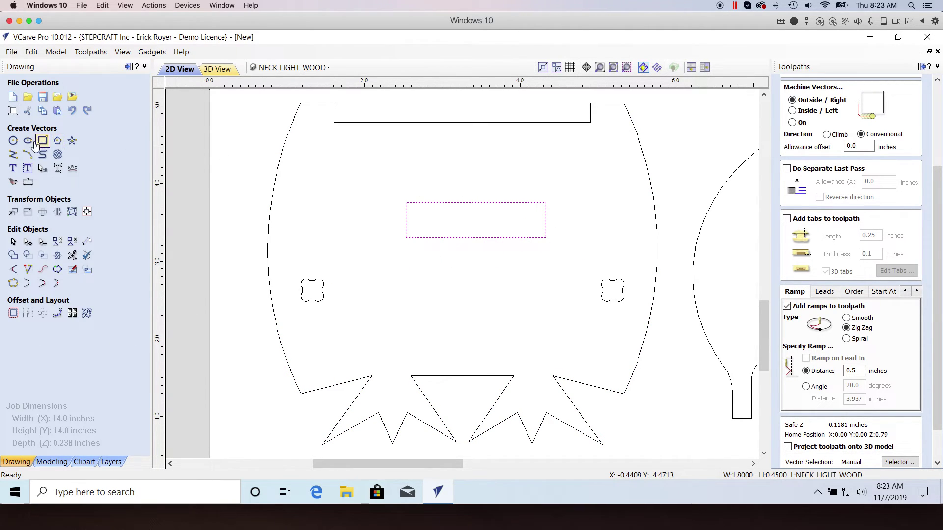
click(13, 154)
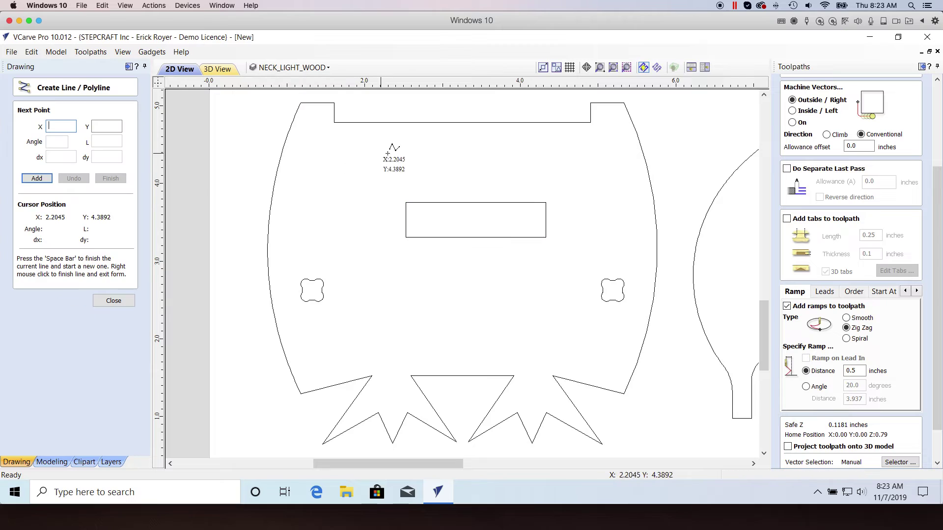
click(416, 153)
click(415, 201)
right_click(432, 189)
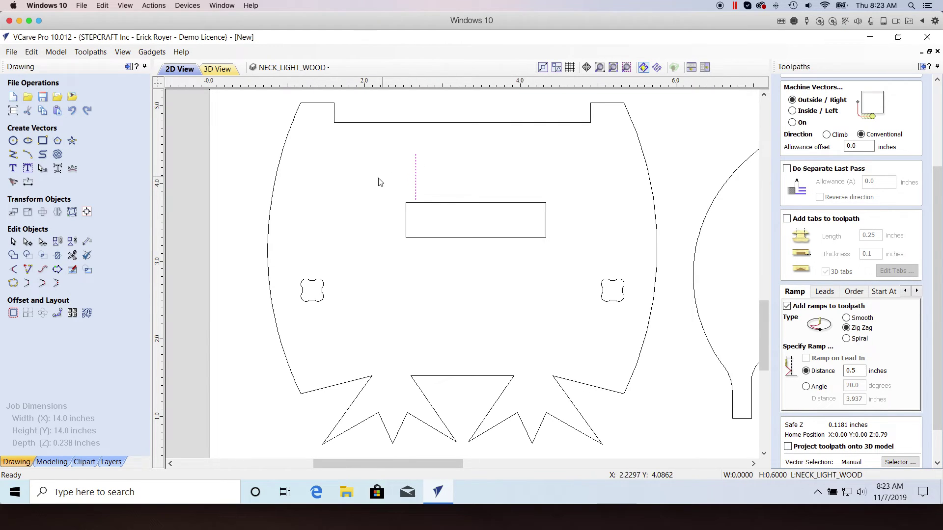
Draw a sloping line from the helper's top to the rectangle's top edge, then delete the helper line
click(13, 155)
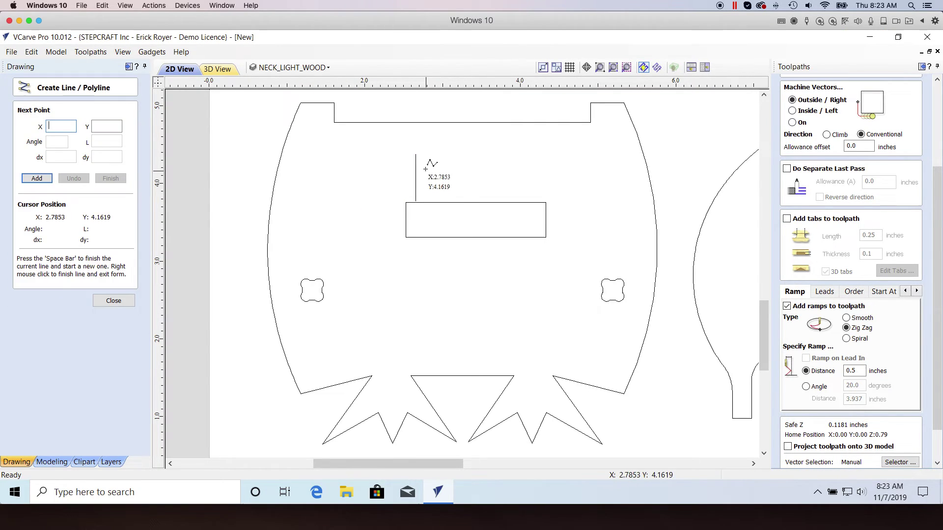
click(416, 155)
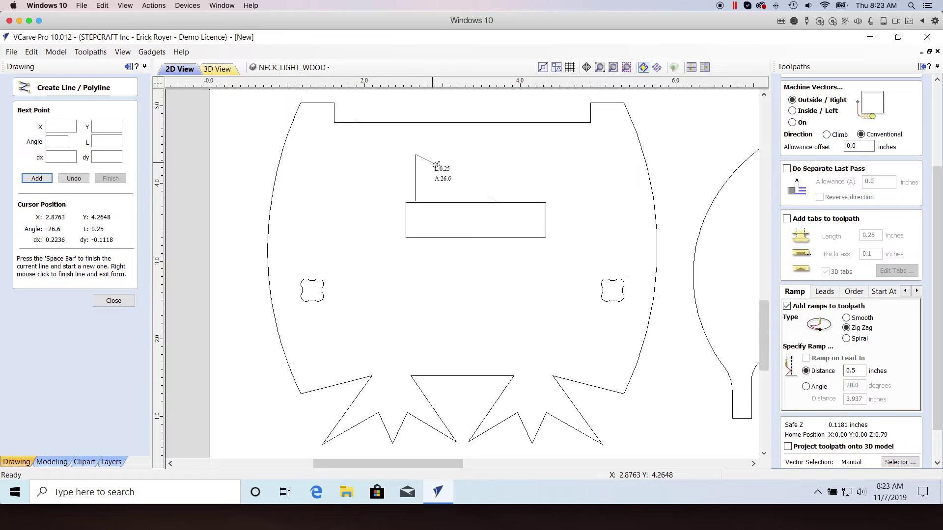
click(528, 203)
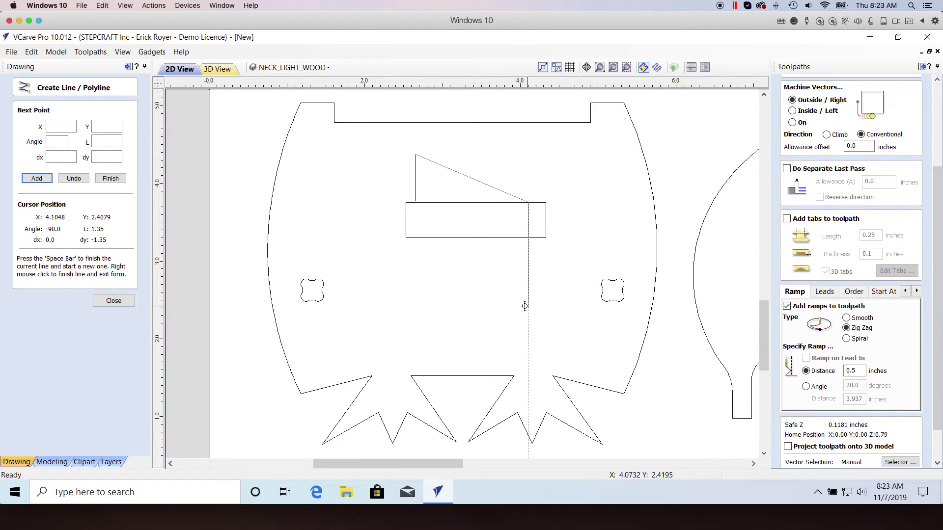
key(space)
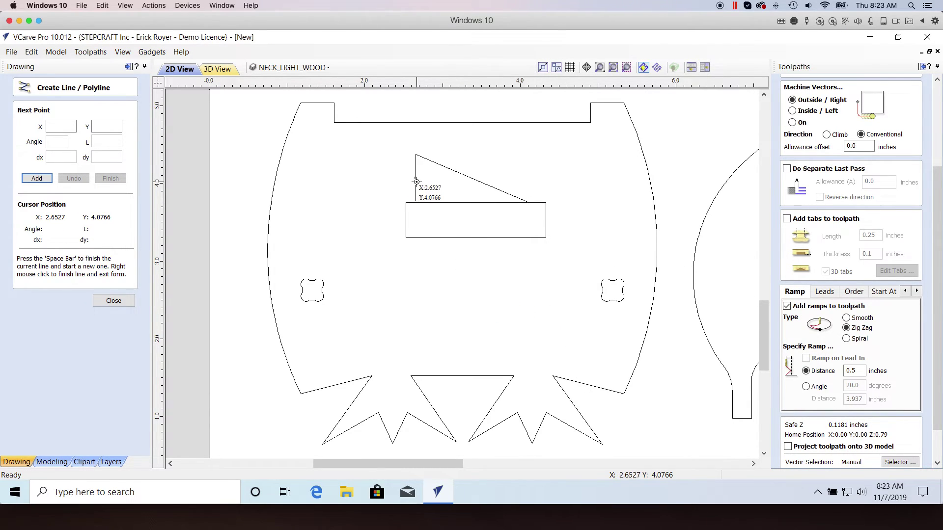
right_click(415, 188)
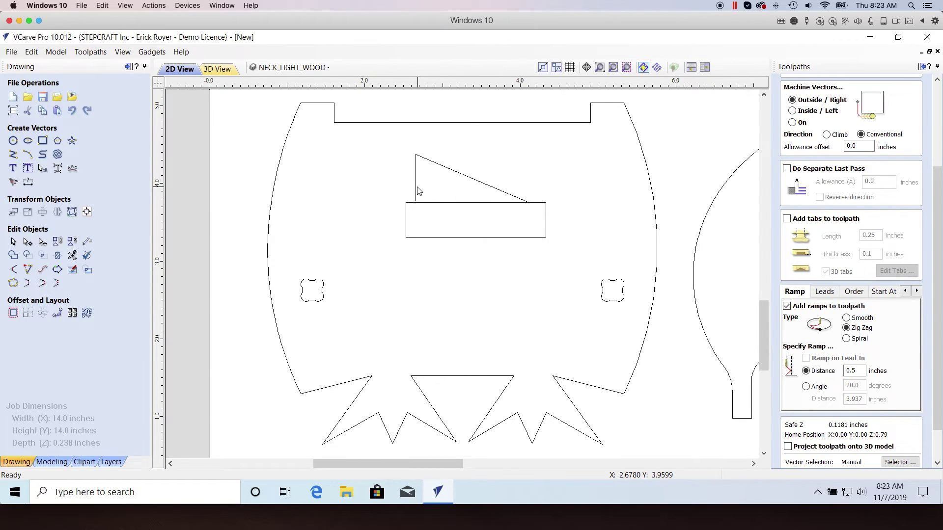
click(416, 191)
key(Delete)
drag(370, 145, 575, 267)
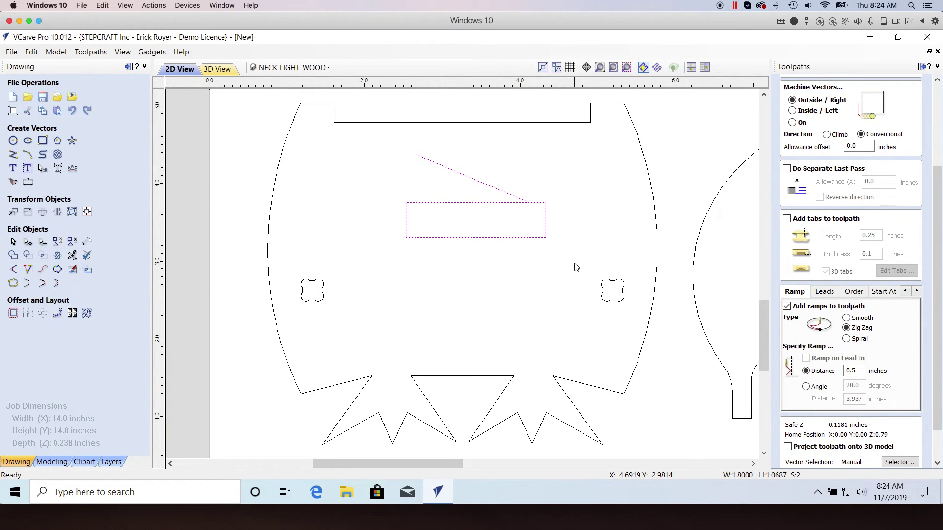
Delete the sketch and rename the toolpath to 'cutout'
key(Delete)
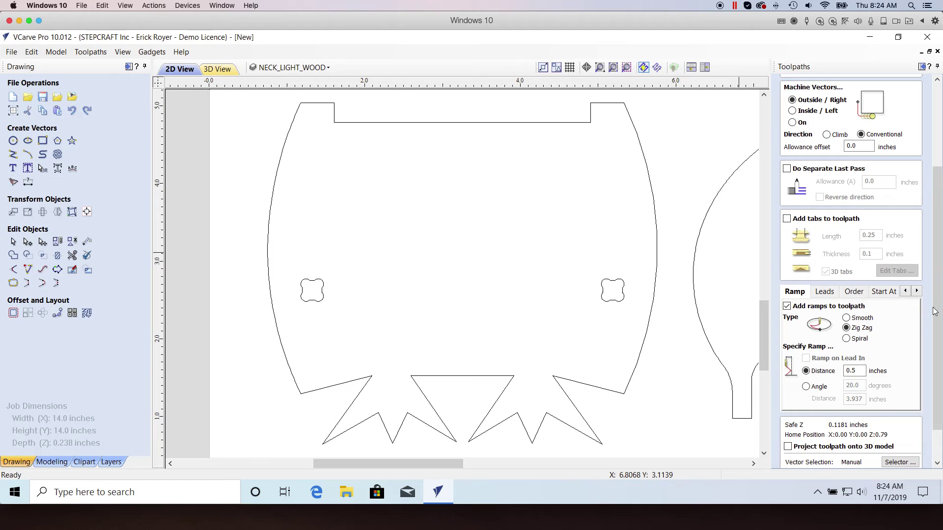
scroll(937, 311, down, 2)
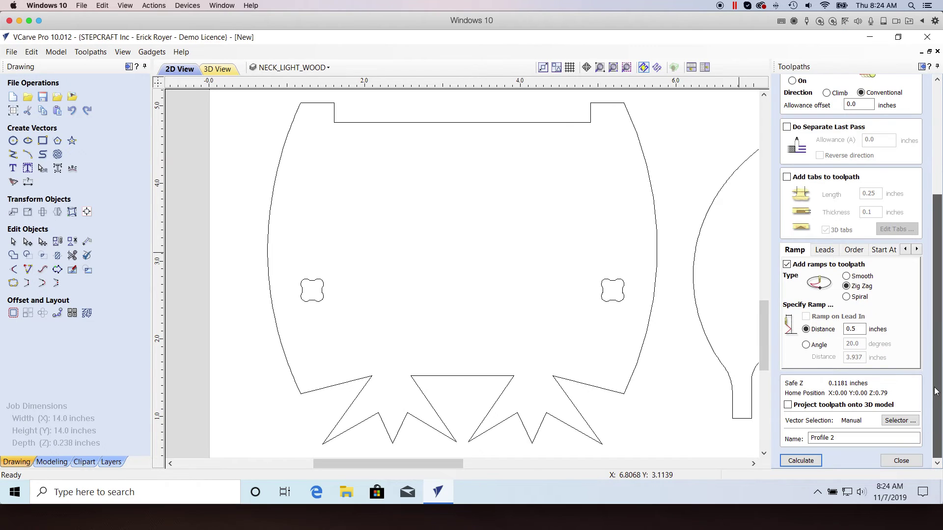
click(842, 436)
mouse_move(536, 528)
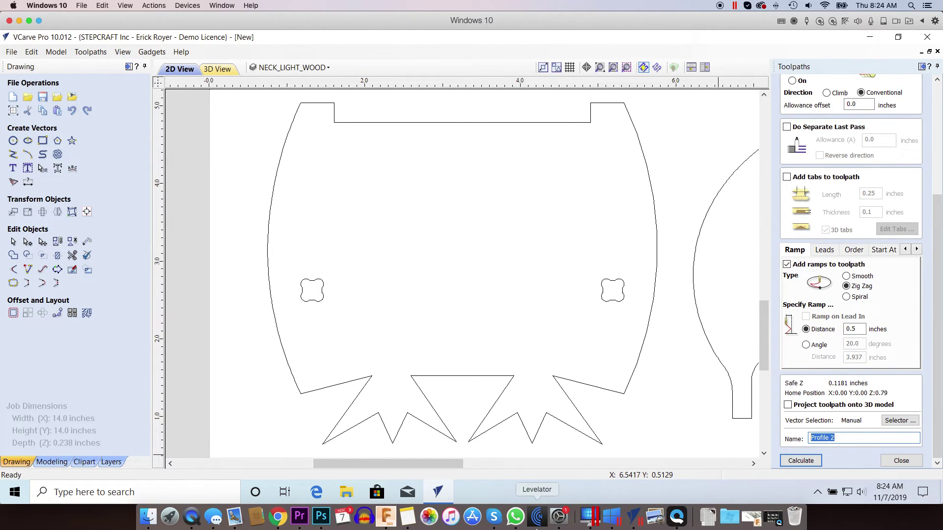
text(cutout)
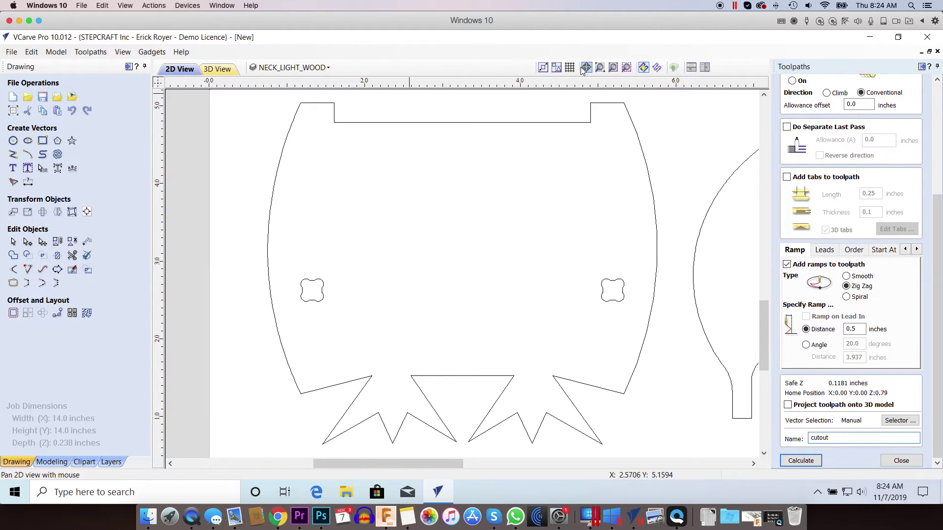
Select all vectors except the inner ring arc and bird curve, and calculate the cutout toolpath
click(613, 68)
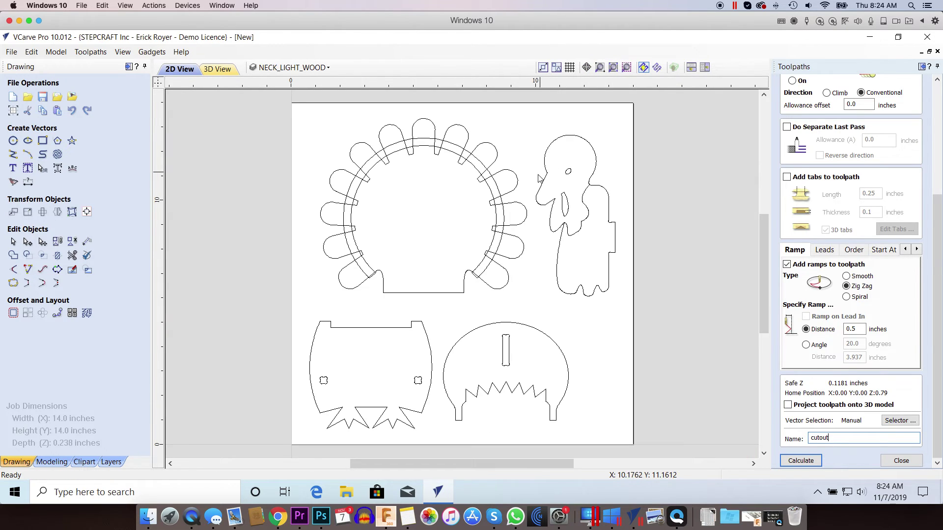
drag(272, 108, 669, 450)
shift+click(481, 270)
shift+click(584, 223)
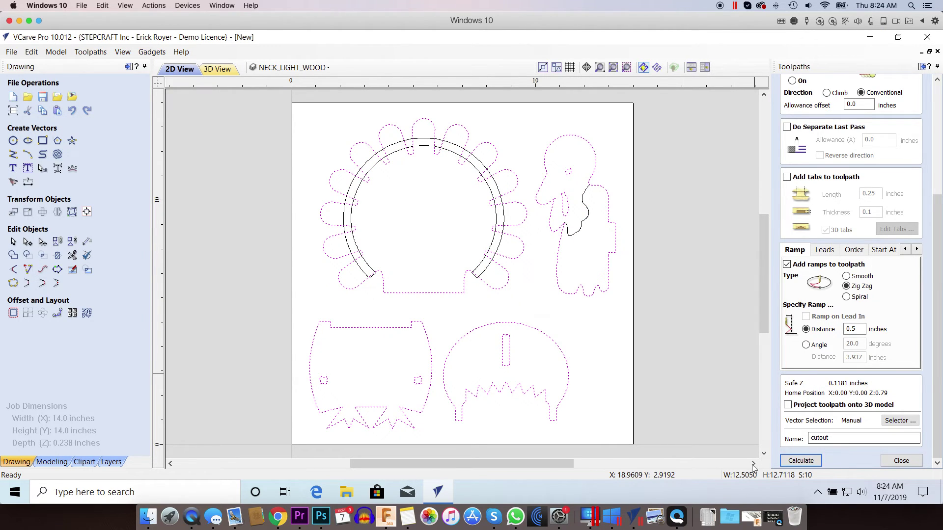
click(801, 461)
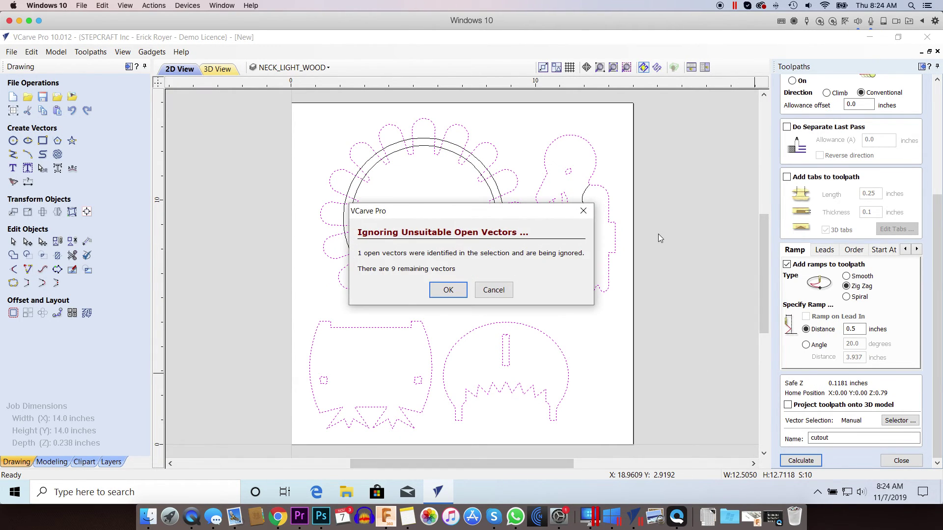
click(452, 290)
Preview the cutout toolpath in cherry, removing the waste board and the triangular scrap between the spikes
click(451, 327)
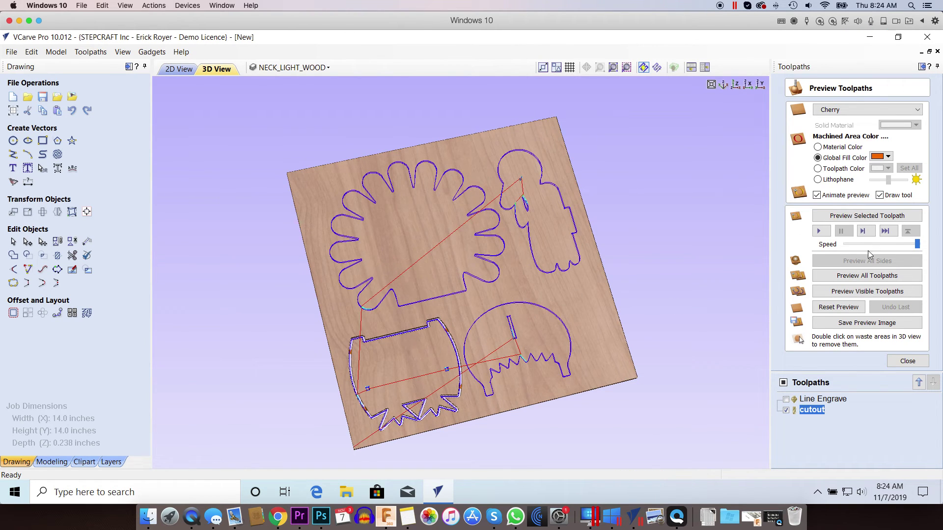
click(838, 307)
click(867, 216)
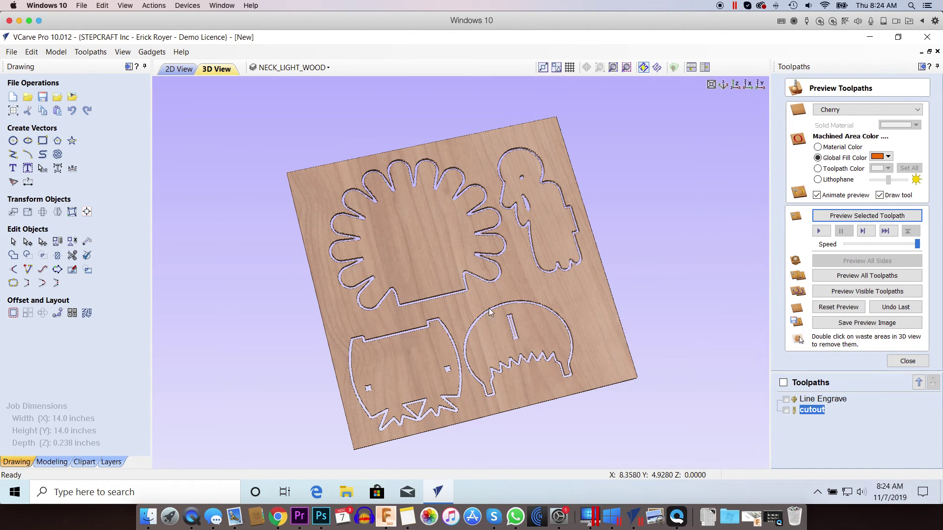
drag(506, 266, 523, 288)
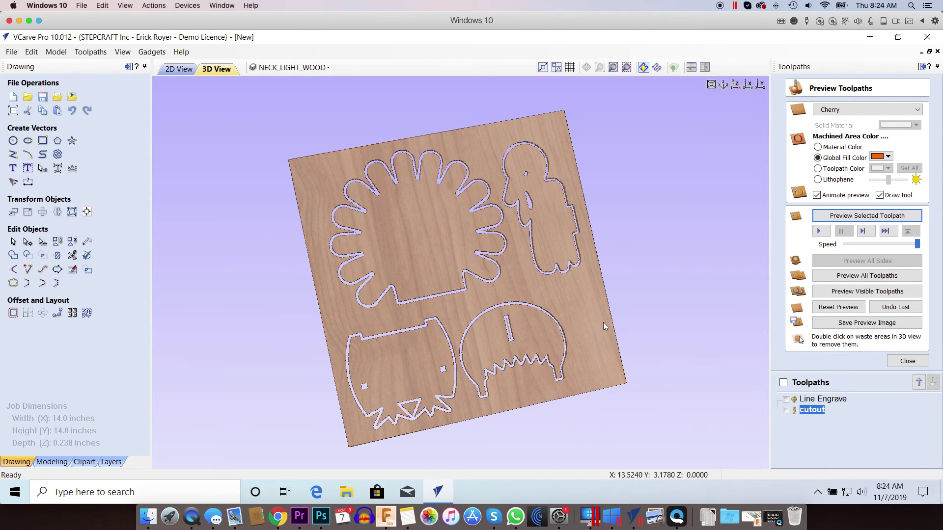
double_click(587, 293)
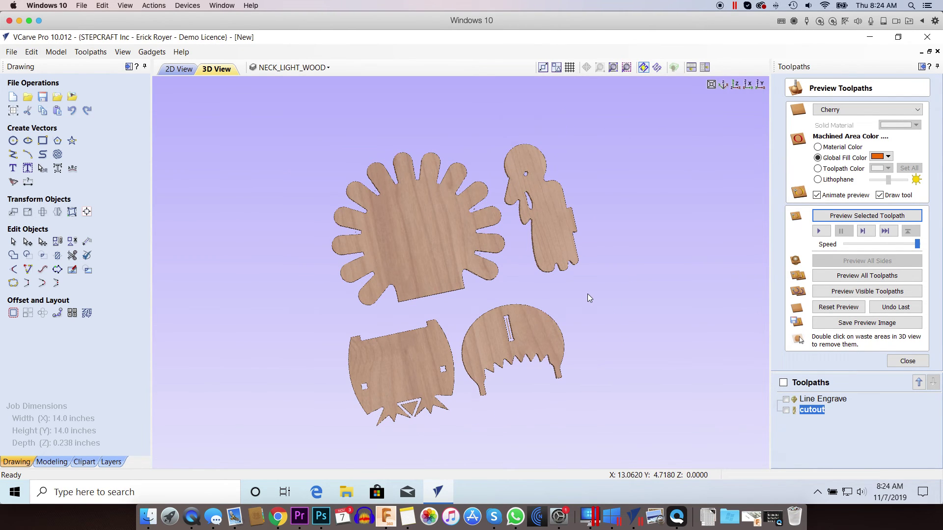
drag(428, 238, 435, 208)
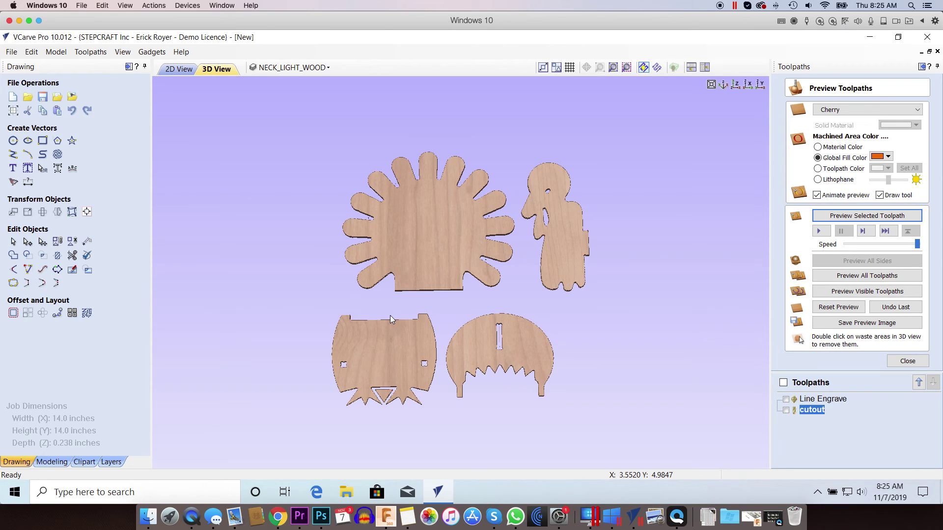
double_click(385, 393)
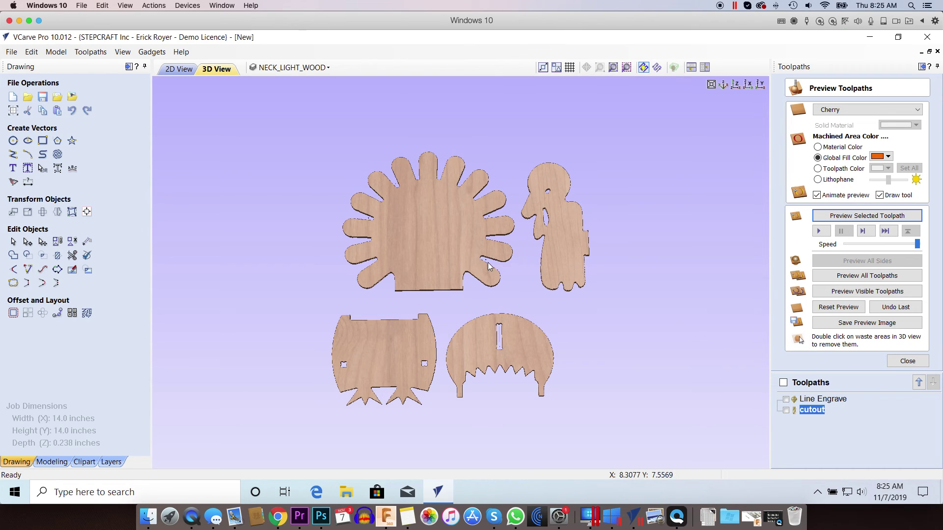